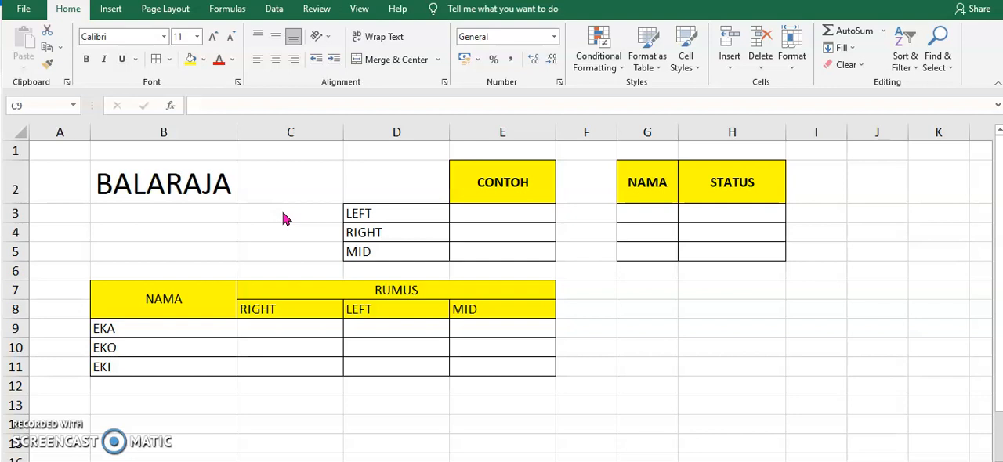
# Step: Examine the LEFT, RIGHT and MID example labels and the source word in B2, and dismiss the low-battery notice
pyautogui.click(231, 232)
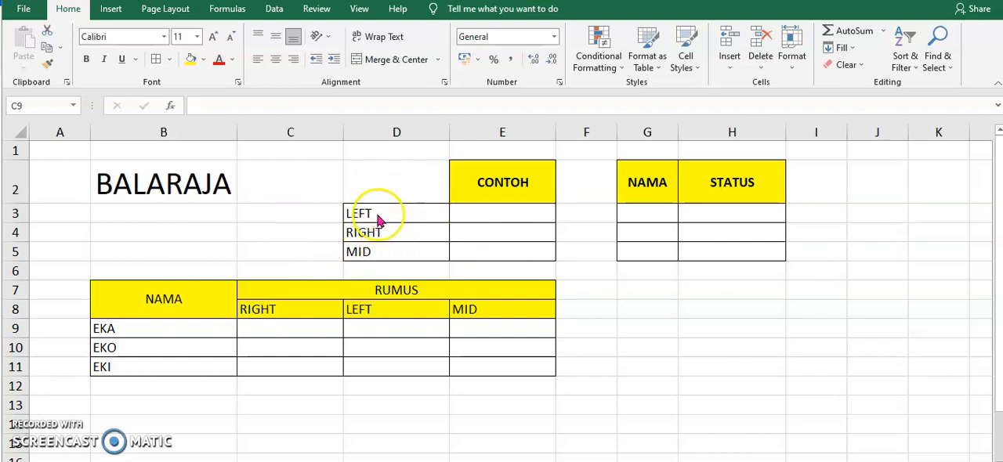
pyautogui.hotkey('shift', 'Right')
pyautogui.hotkey('shift', 'Down')
pyautogui.hotkey('shift', 'Down')
pyautogui.click(411, 213)
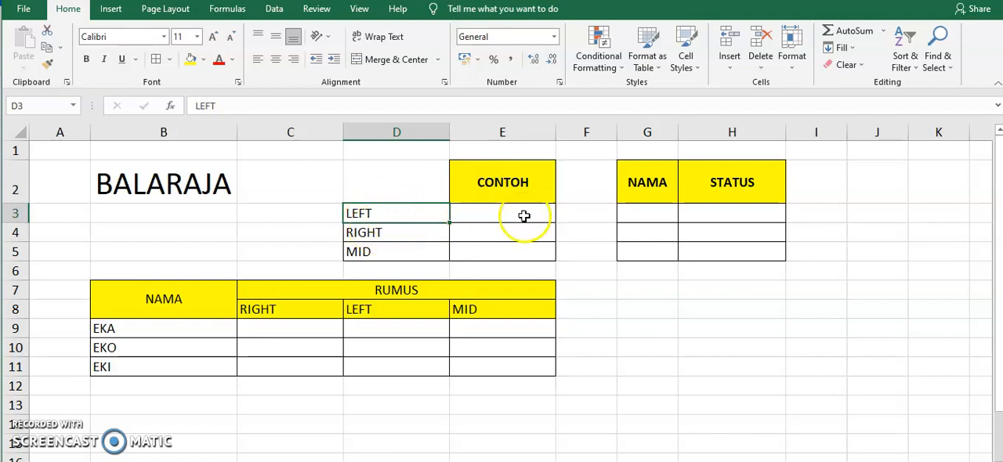
pyautogui.click(383, 234)
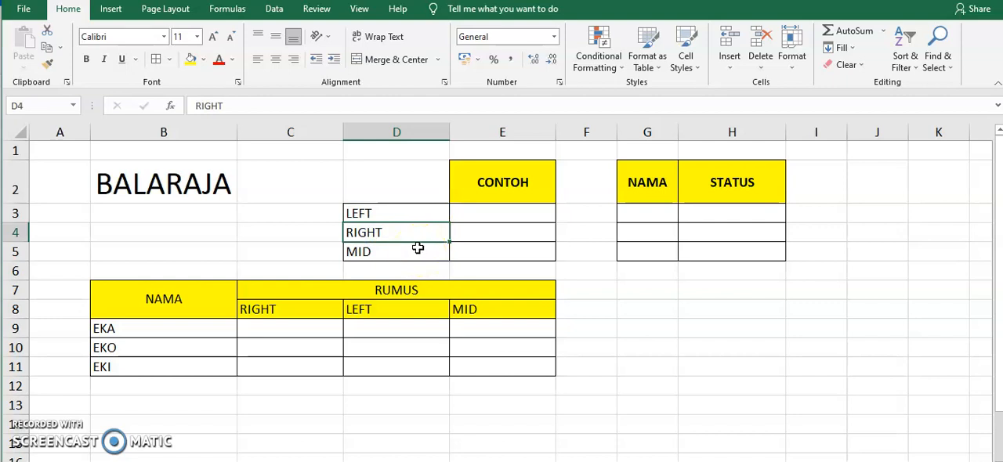
pyautogui.click(391, 253)
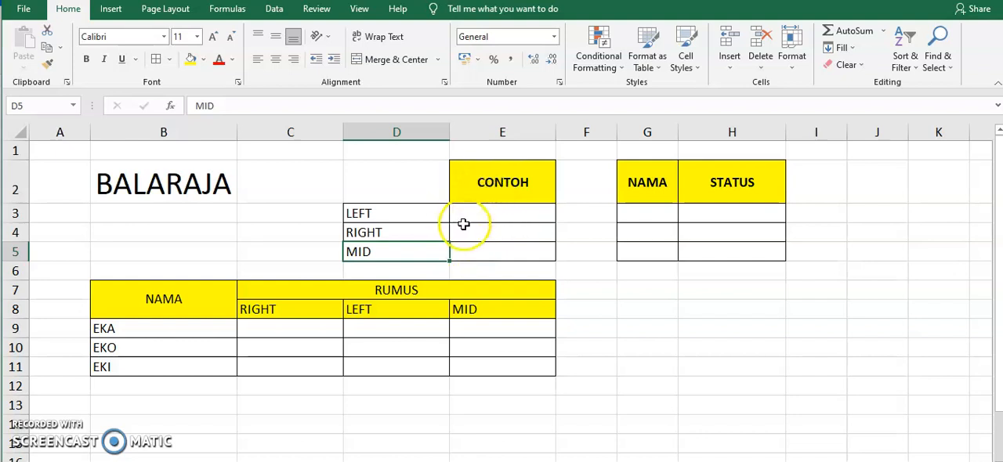
pyautogui.click(160, 177)
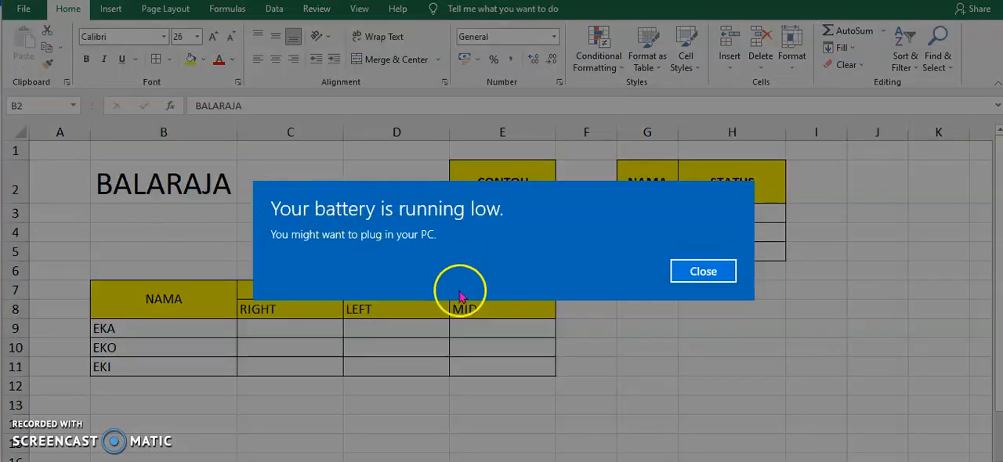
pyautogui.click(700, 270)
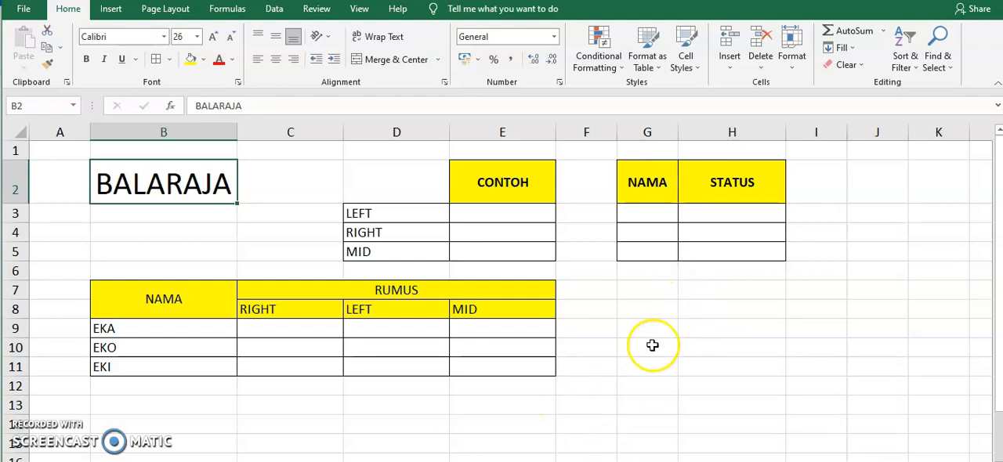
# Step: Enter the formula =LEFT(B2;8) in cell E3 to extract the first eight characters of the word BALARAJA
pyautogui.click(500, 220)
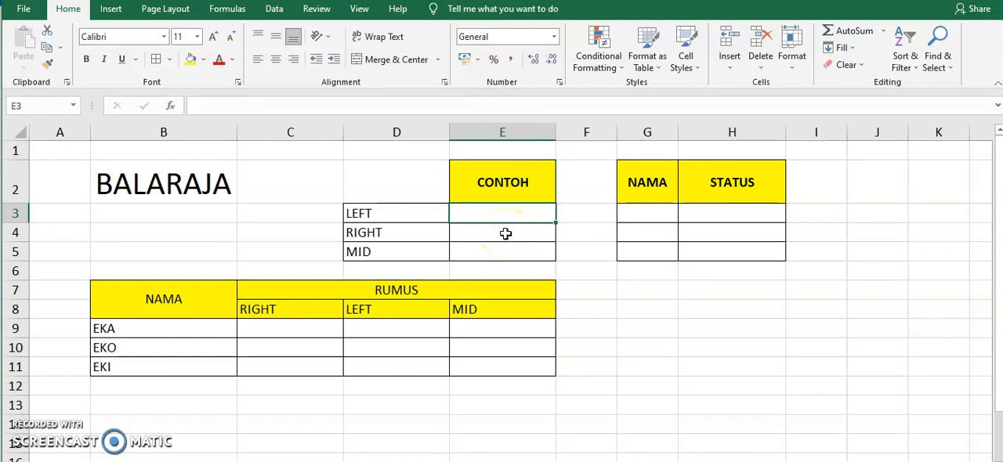
pyautogui.write('=L')
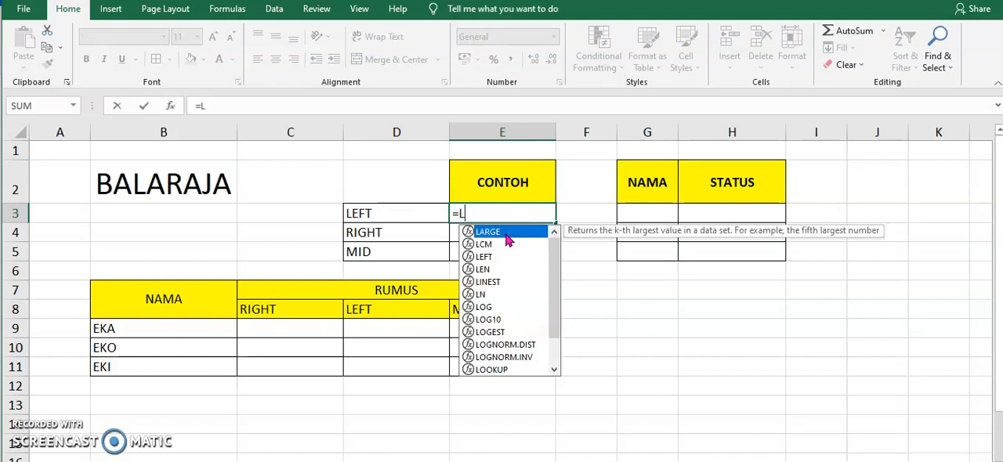
pyautogui.write('EFT')
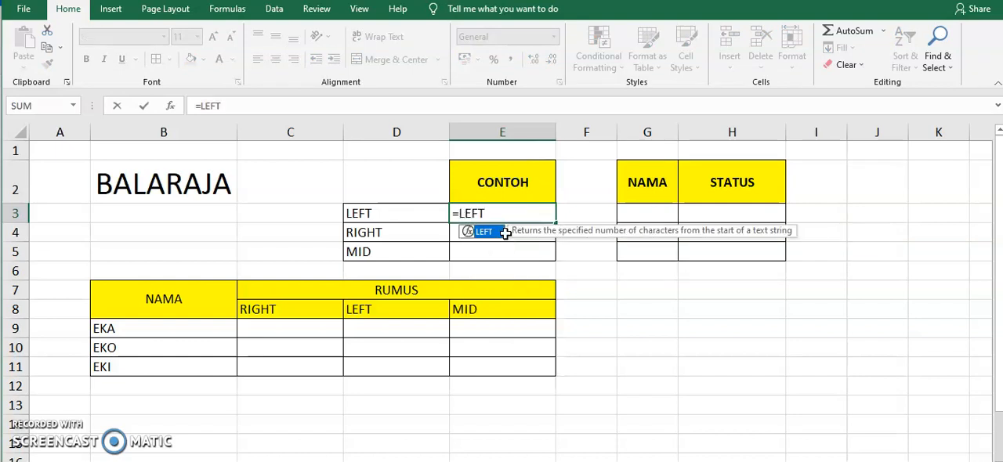
pyautogui.write('(')
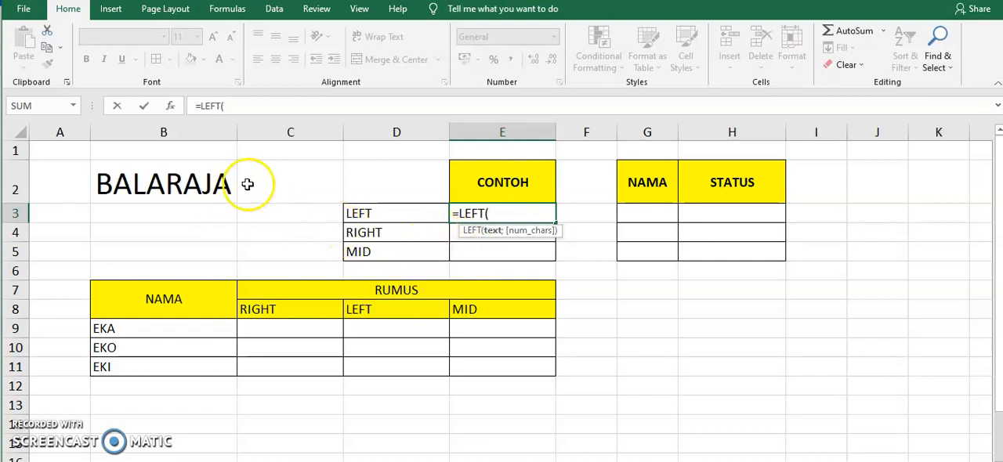
pyautogui.click(145, 177)
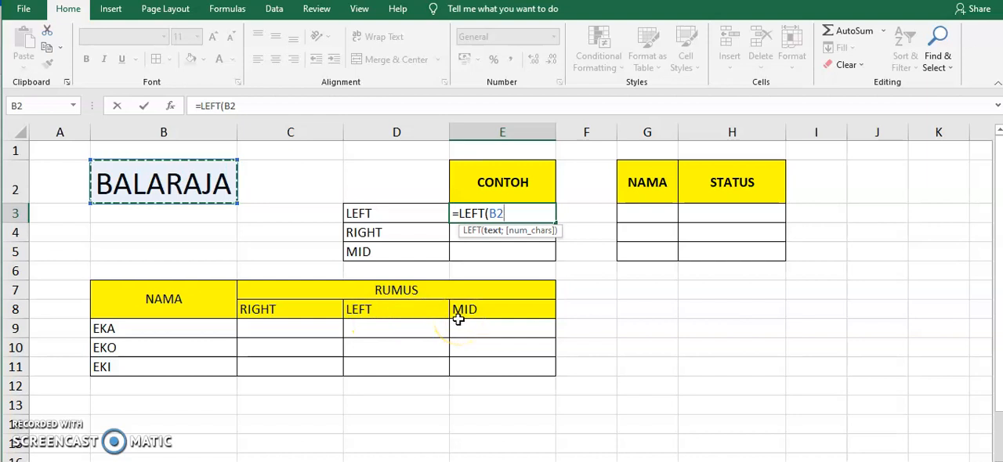
pyautogui.write(';8')
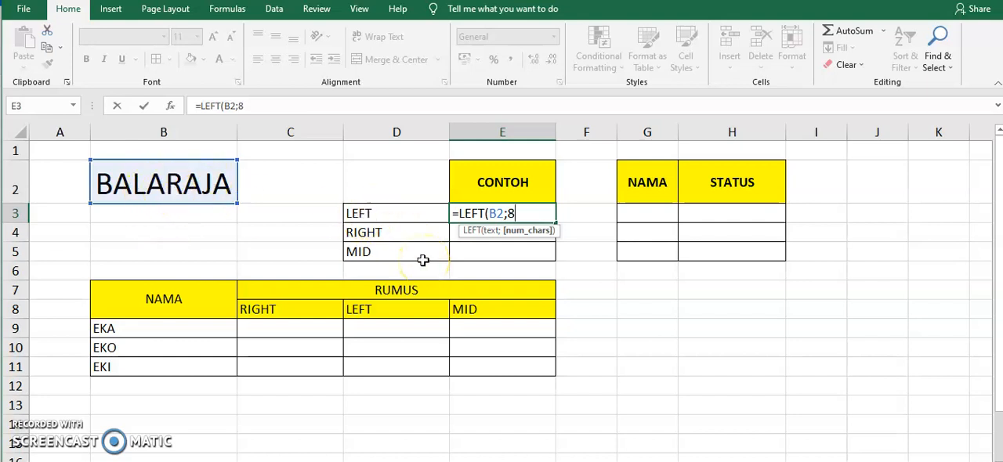
pyautogui.write(')')
pyautogui.press('Return')
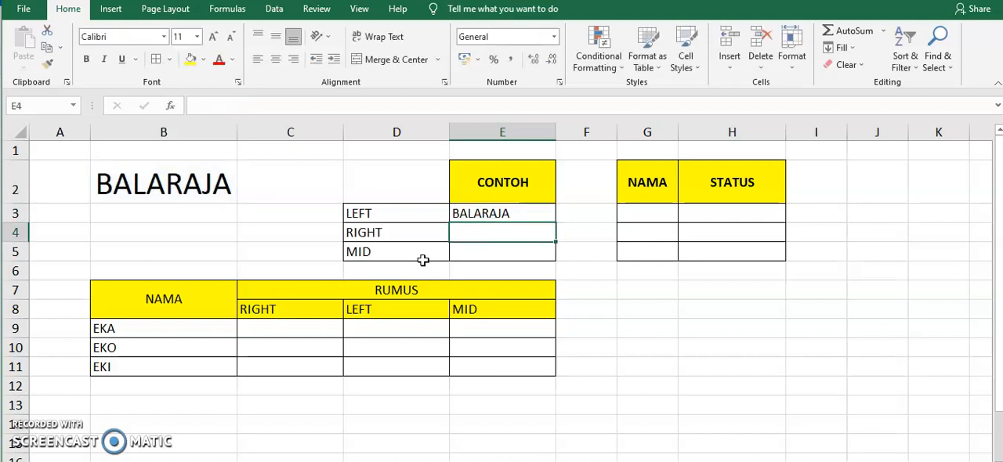
# Step: Change the number of characters in E3's LEFT formula to 4, making it =LEFT(B2;4)
pyautogui.press('Up')
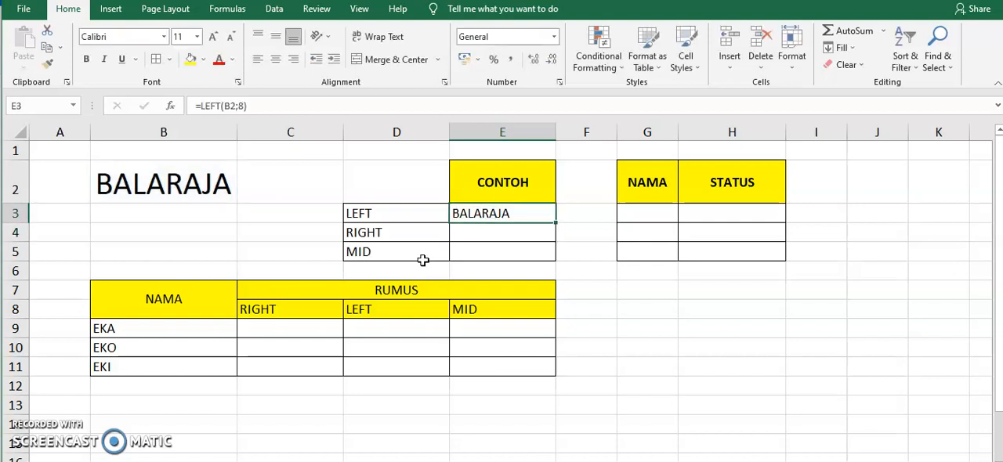
pyautogui.click(244, 106)
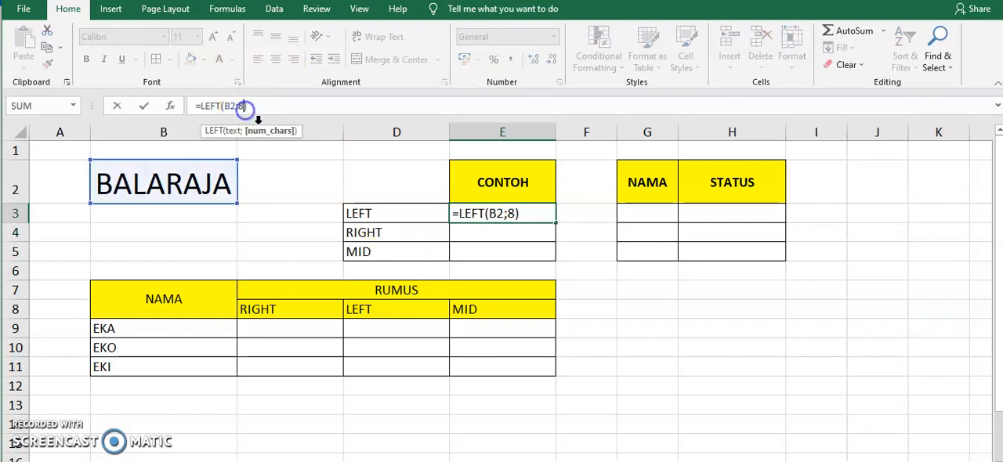
pyautogui.press('BackSpace')
pyautogui.write('4')
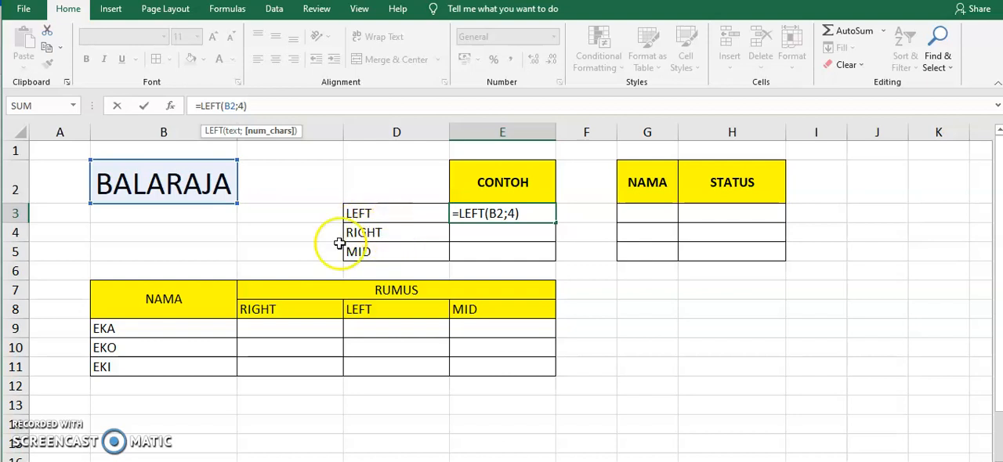
pyautogui.click(268, 107)
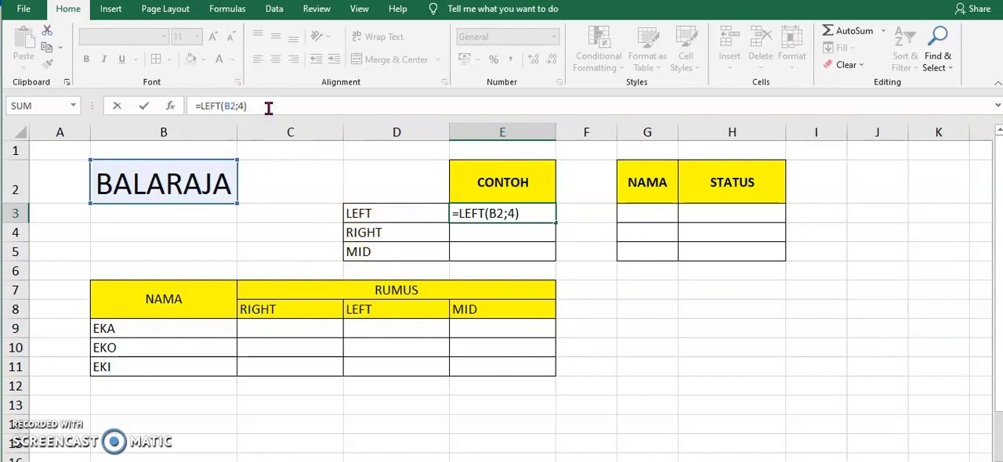
pyautogui.press('Return')
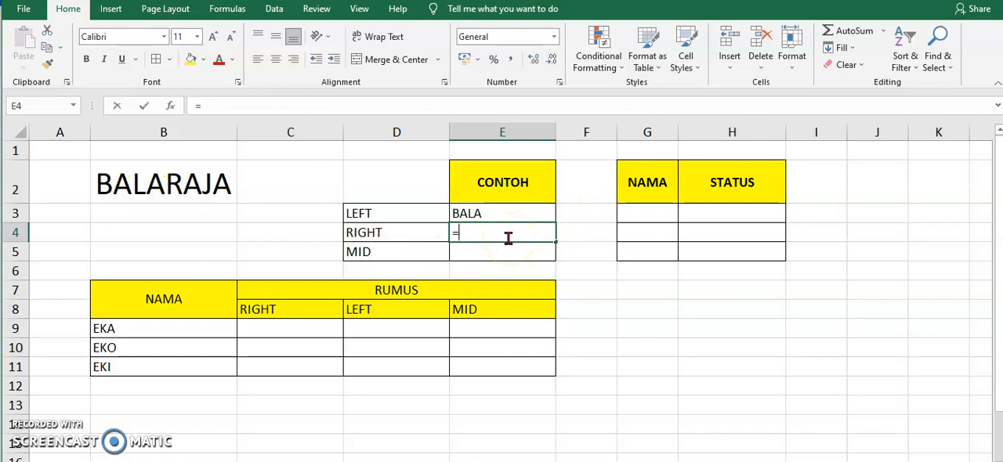
# Step: Enter a RIGHT formula in cell E4 that extracts the last 4 characters of the word in B2
pyautogui.write('=R')
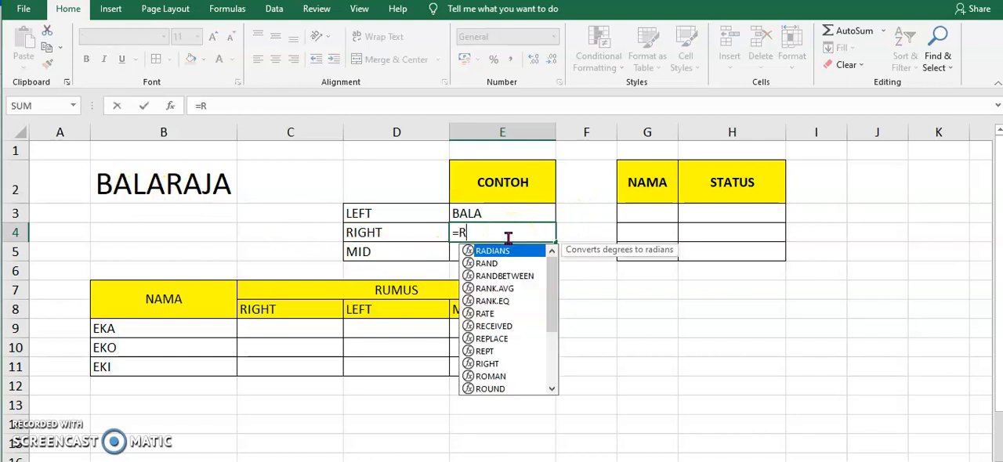
pyautogui.write('IGHT')
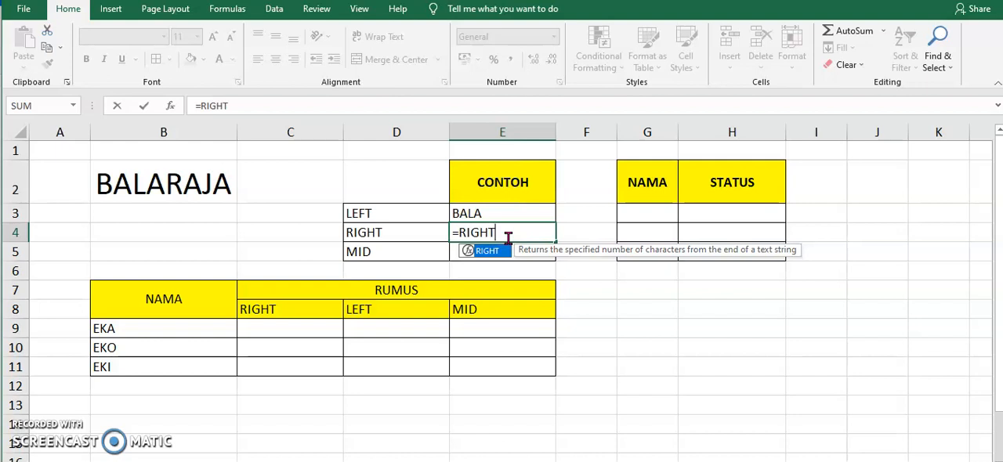
pyautogui.write('(')
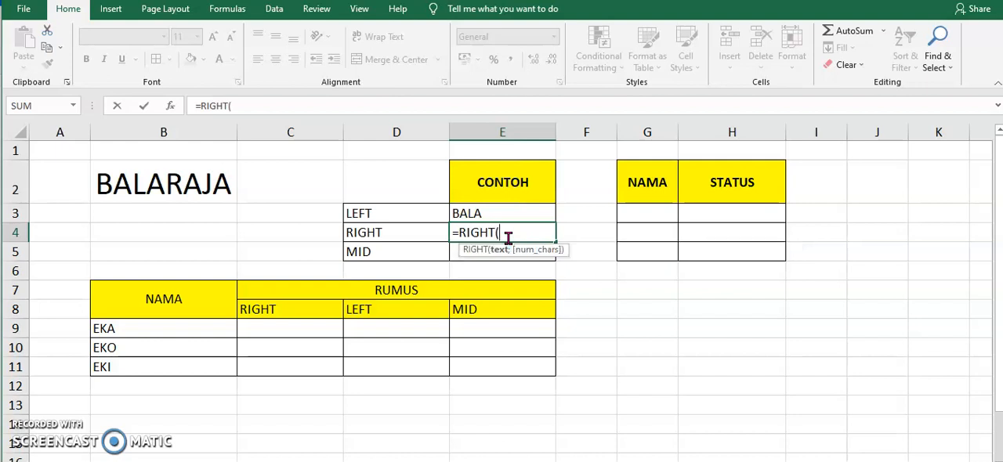
pyautogui.click(195, 189)
pyautogui.write(';4')
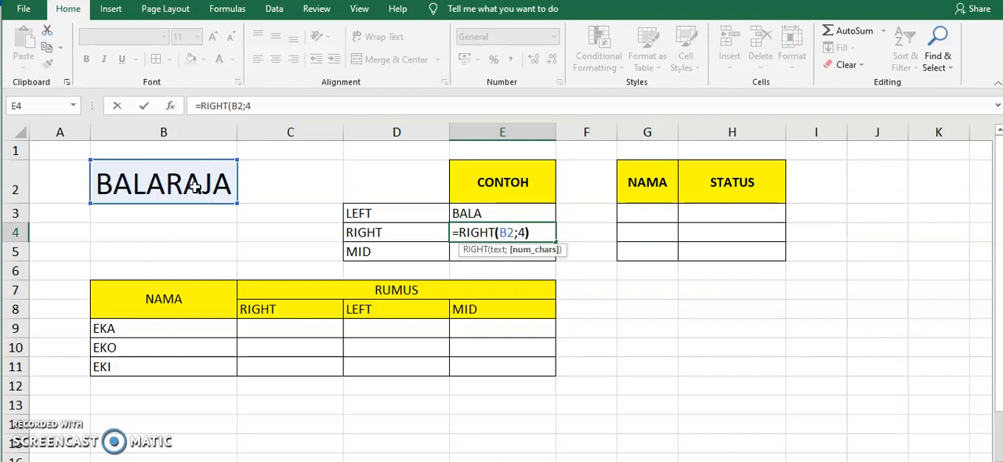
pyautogui.write(')')
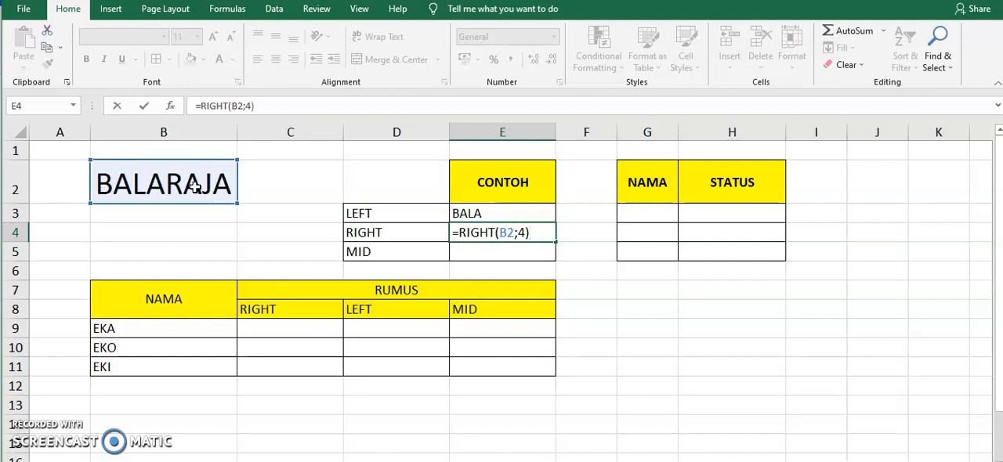
pyautogui.press('BackSpace')
pyautogui.press('Return')
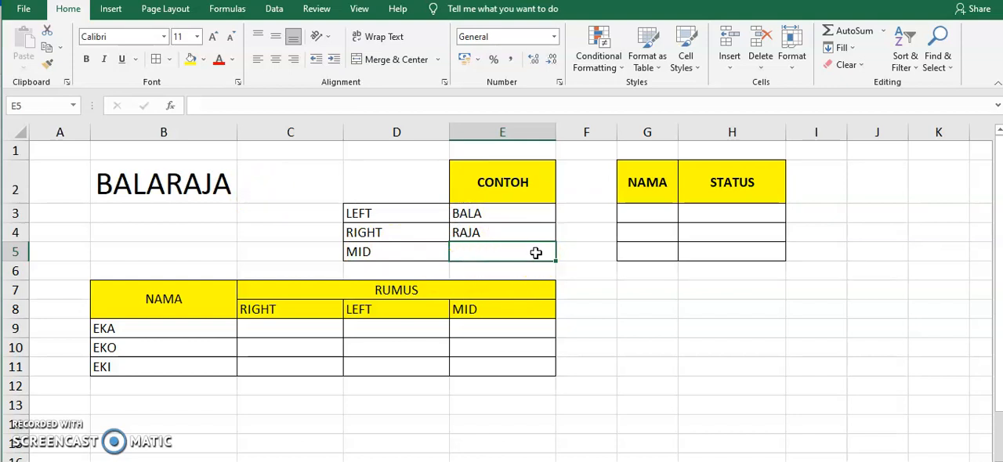
# Step: Enter the formula =MID(B2;3;4) in cell E5 to extract four characters starting at the third one
pyautogui.write('=')
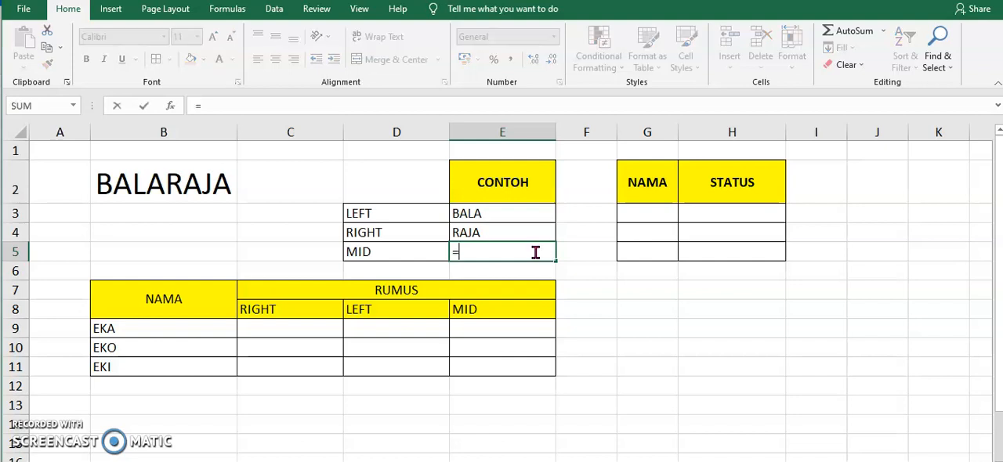
pyautogui.write('MID')
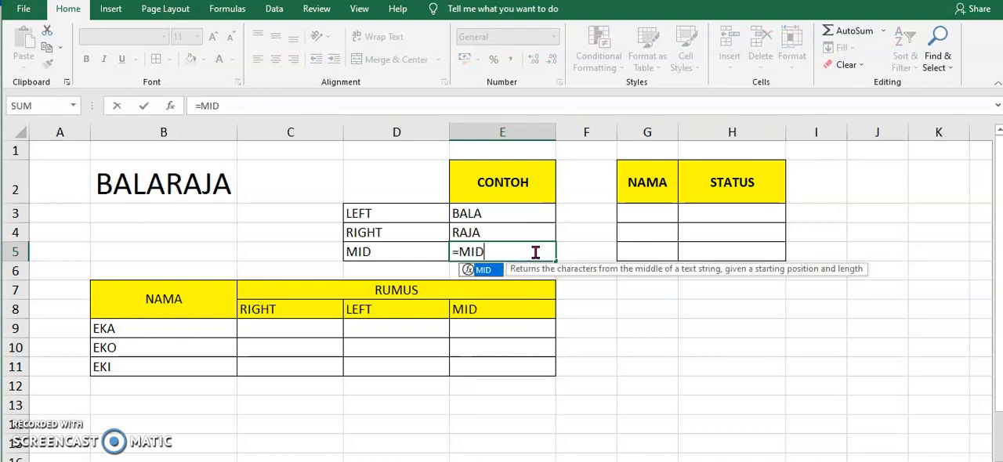
pyautogui.write('(')
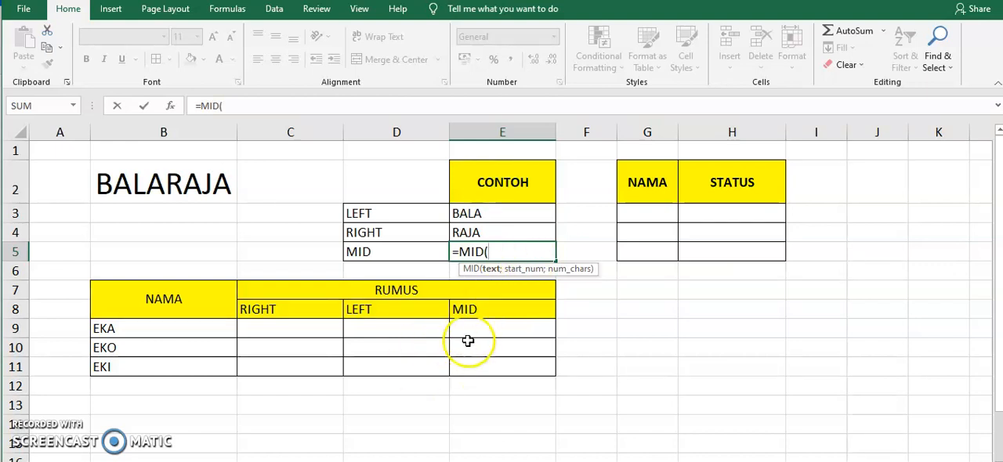
pyautogui.click(155, 184)
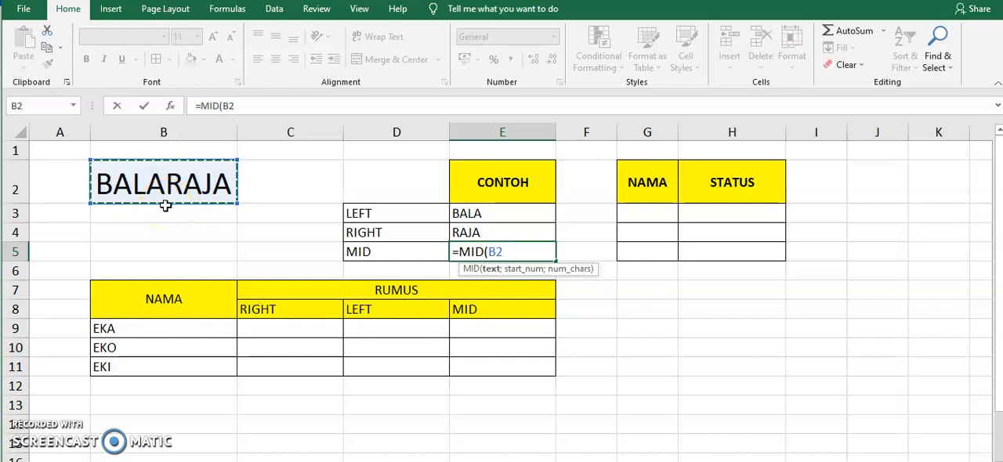
pyautogui.write(';3')
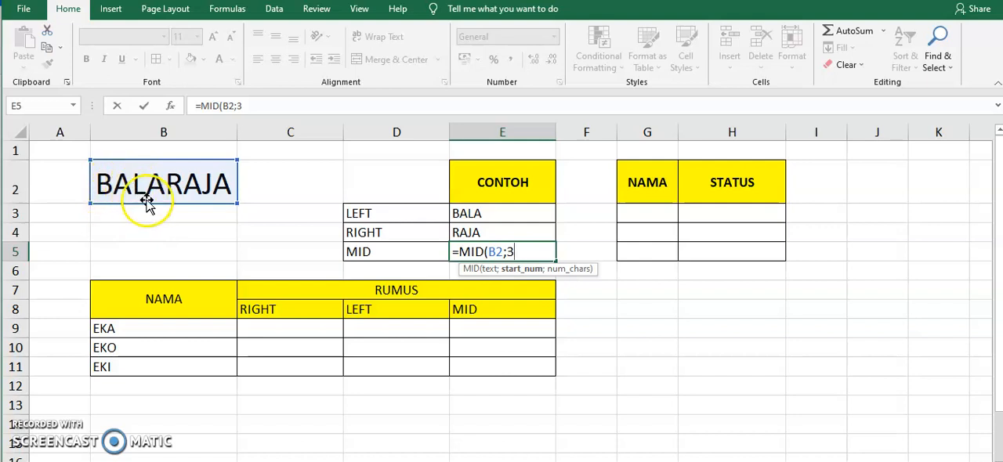
pyautogui.write(';')
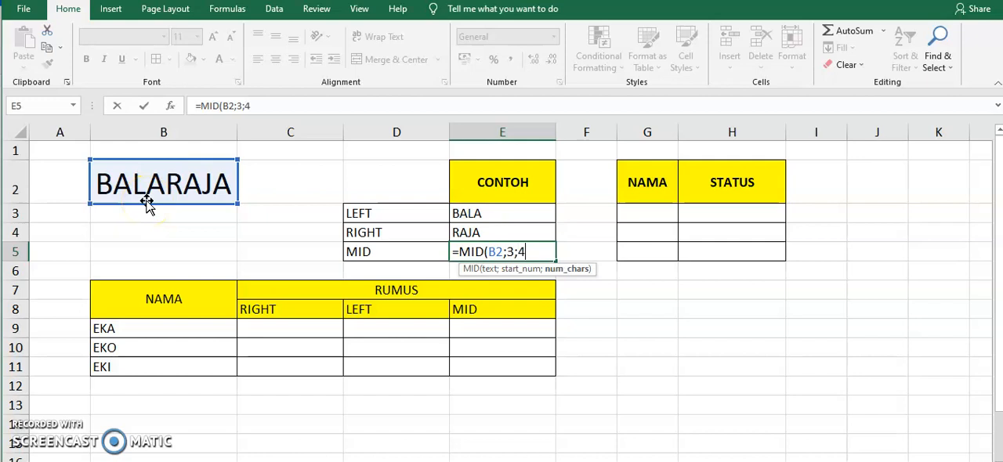
pyautogui.write('4)')
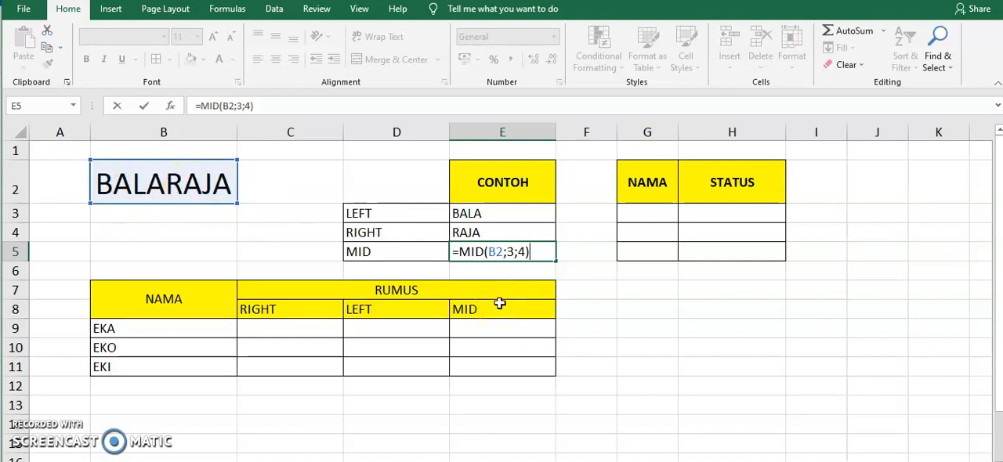
pyautogui.press('Return')
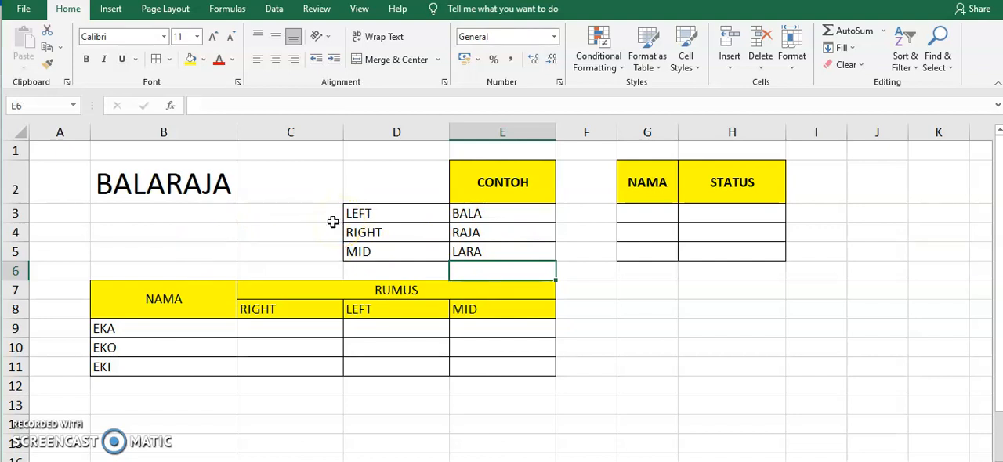
pyautogui.doubleClick(302, 333)
pyautogui.click(412, 333)
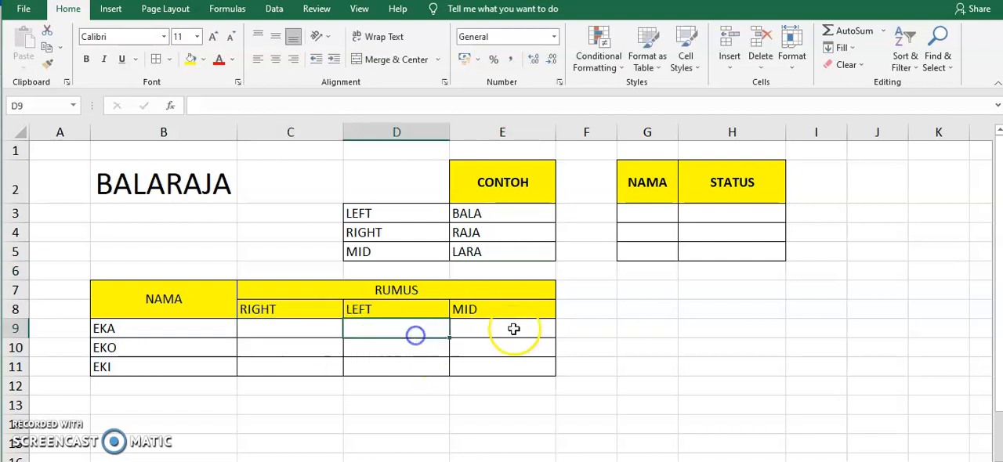
pyautogui.click(515, 329)
pyautogui.moveTo(303, 332); pyautogui.dragTo(499, 364)
pyautogui.moveTo(241, 308); pyautogui.dragTo(512, 312)
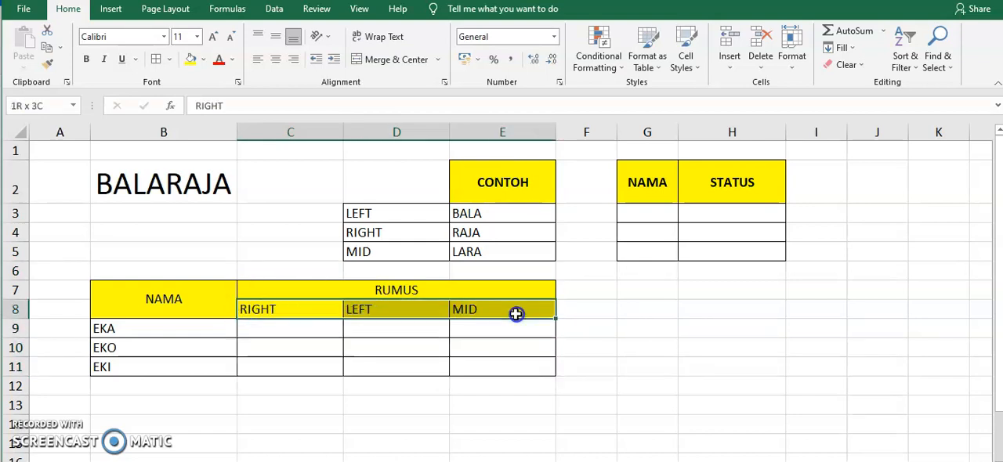
pyautogui.moveTo(392, 217); pyautogui.dragTo(385, 249)
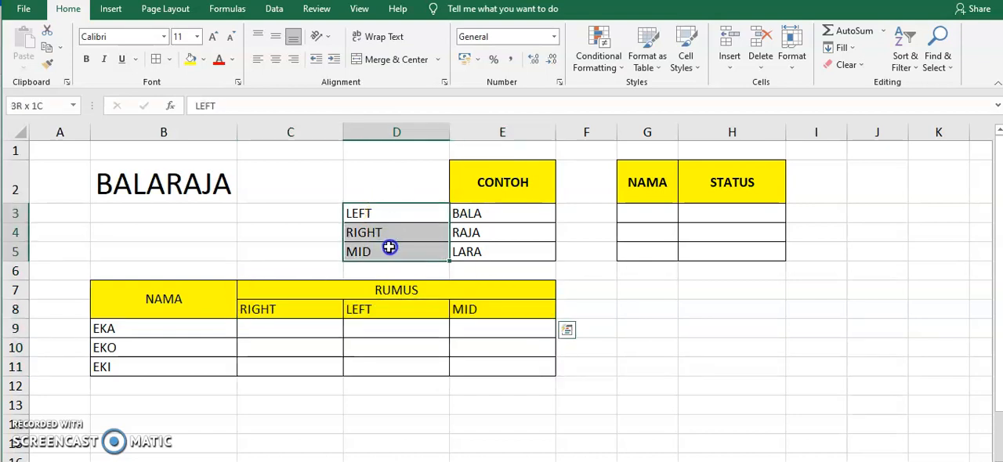
# Step: Copy the three names from B9:B11 and paste them as values into the NAMA column of the status table, G3:G5
pyautogui.moveTo(290, 325); pyautogui.dragTo(475, 327)
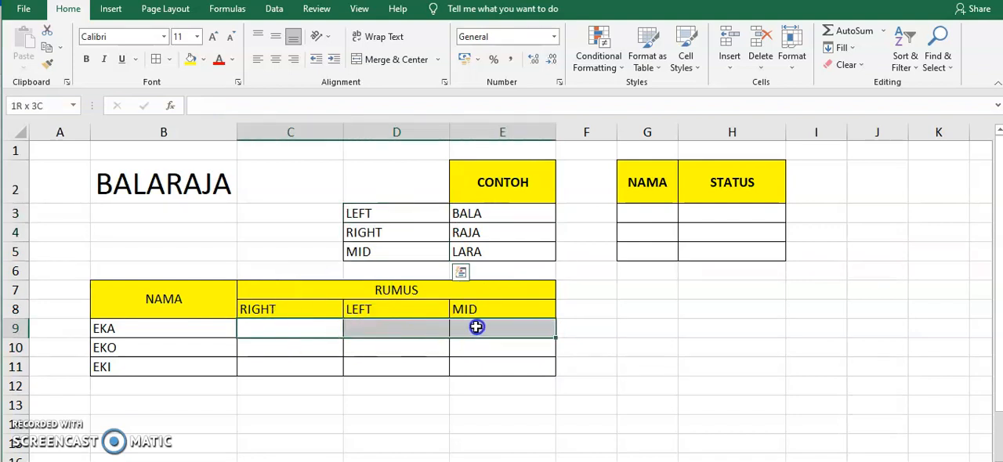
pyautogui.moveTo(180, 329); pyautogui.dragTo(173, 367)
pyautogui.hotkey('ctrl', 'c')
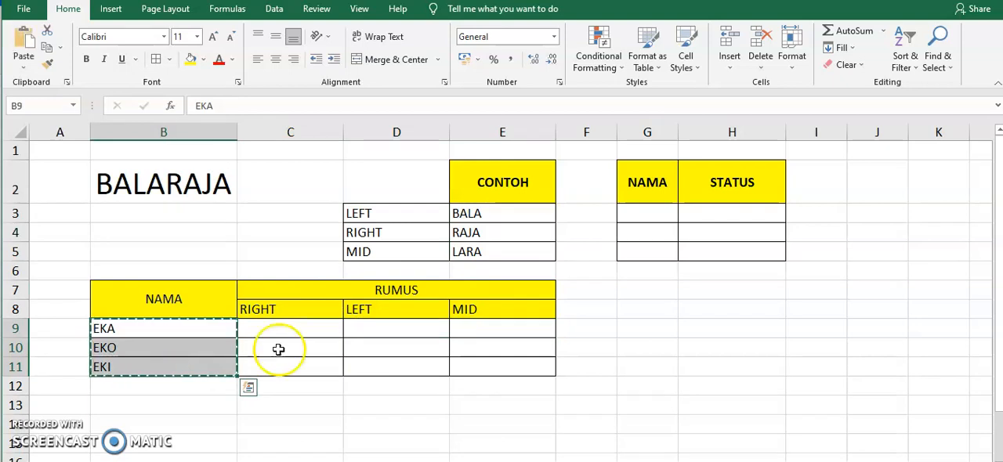
pyautogui.rightClick(639, 212)
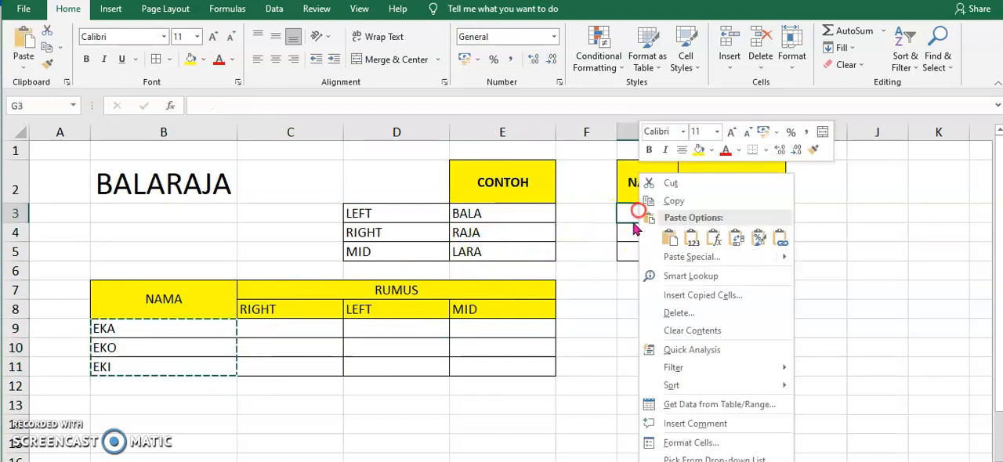
pyautogui.click(691, 237)
pyautogui.press('Escape')
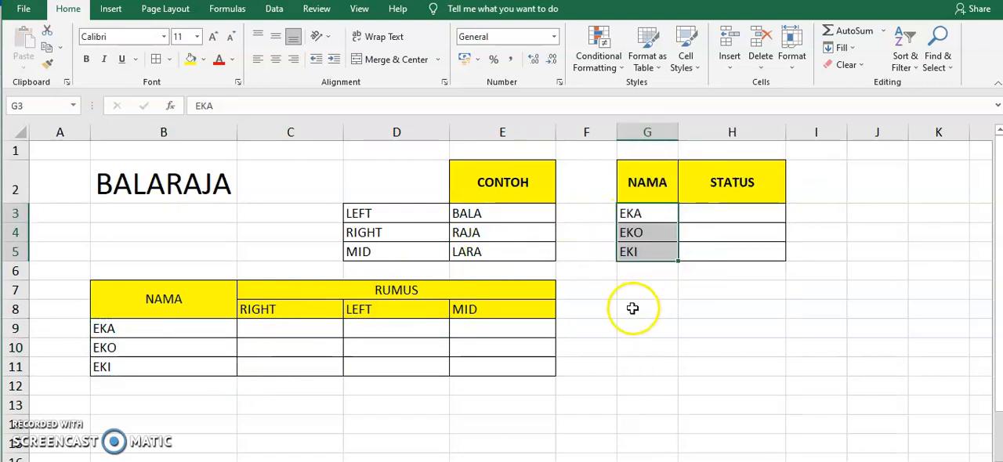
# Step: Fill the STATUS cells H3 to H5 with MENIKAH, BELUM MENIKAH and DUDA
pyautogui.click(711, 210)
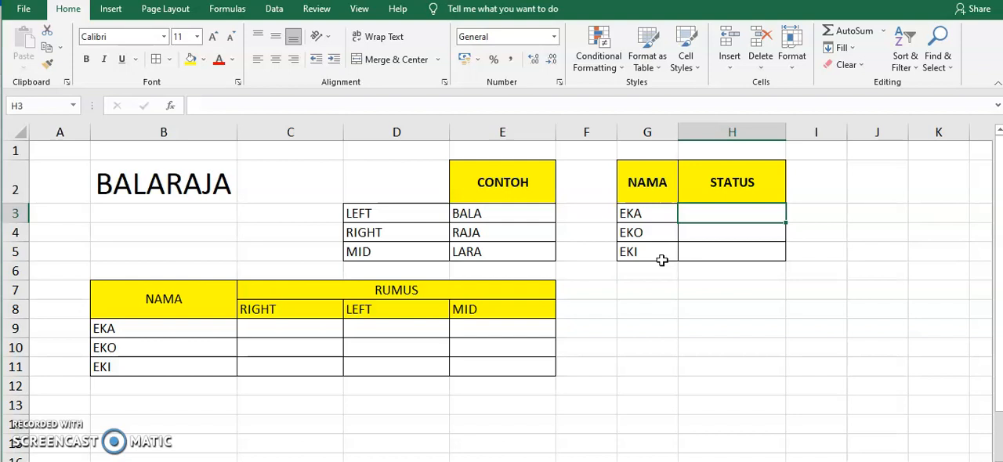
pyautogui.write('MENIKAH')
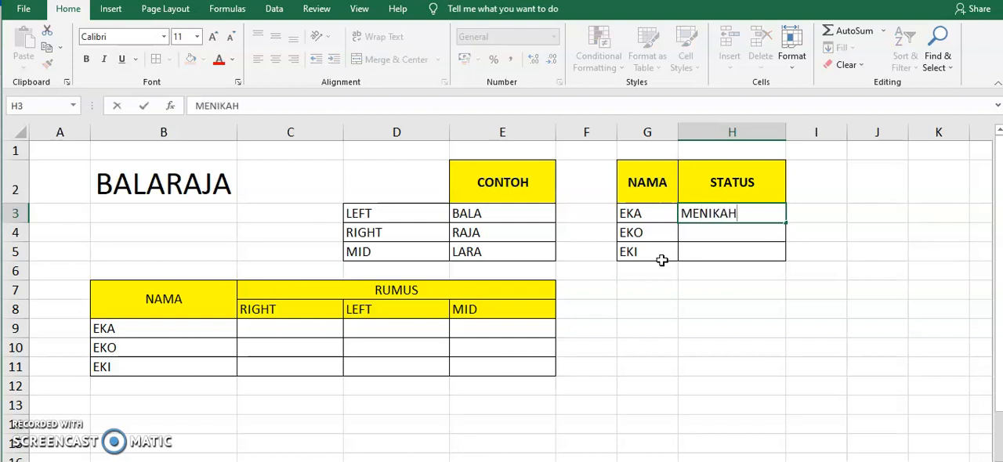
pyautogui.press('Return')
pyautogui.write('B')
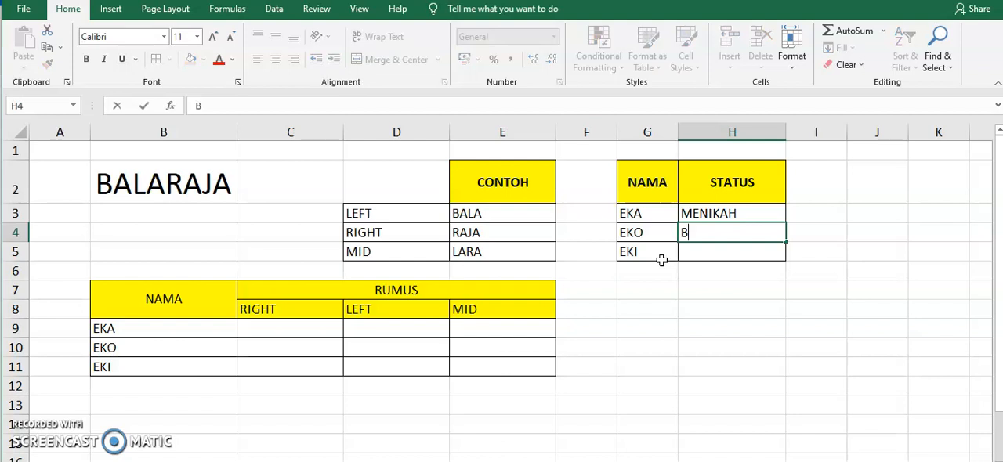
pyautogui.write('ELUM MENIKAH')
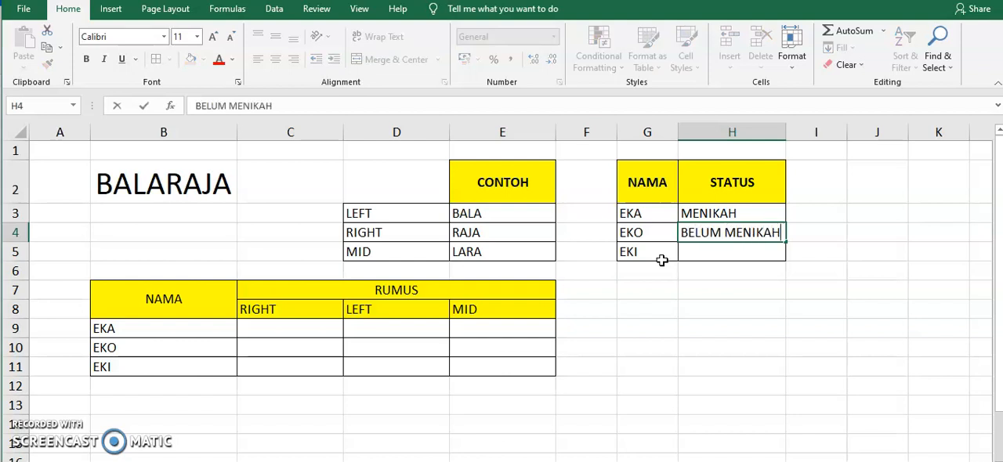
pyautogui.press('Return')
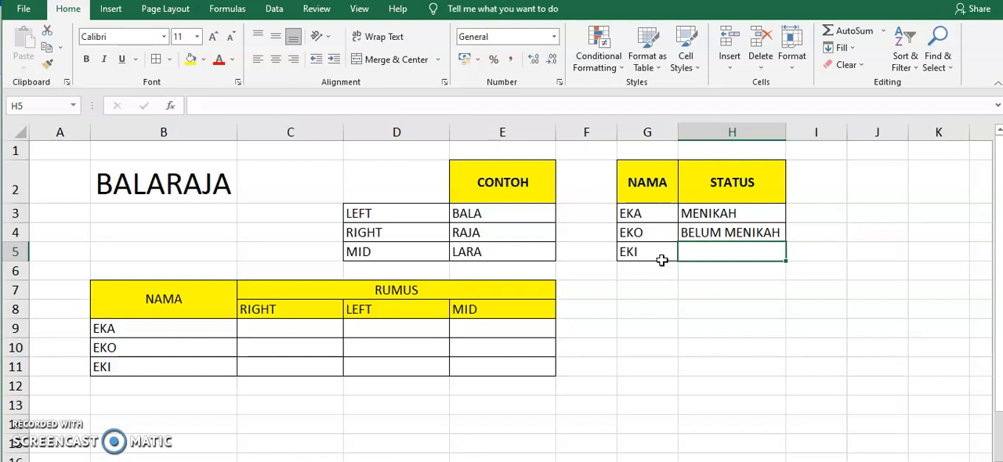
pyautogui.write('DUDA')
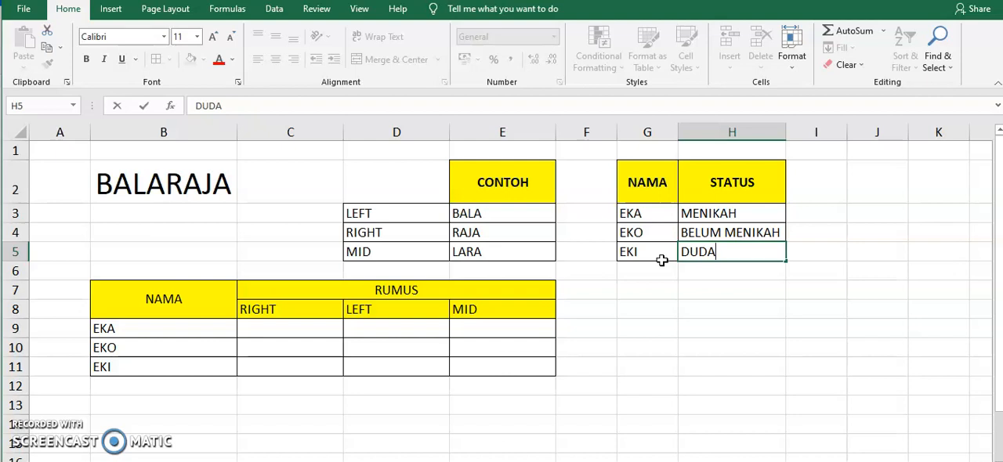
pyautogui.press('Return')
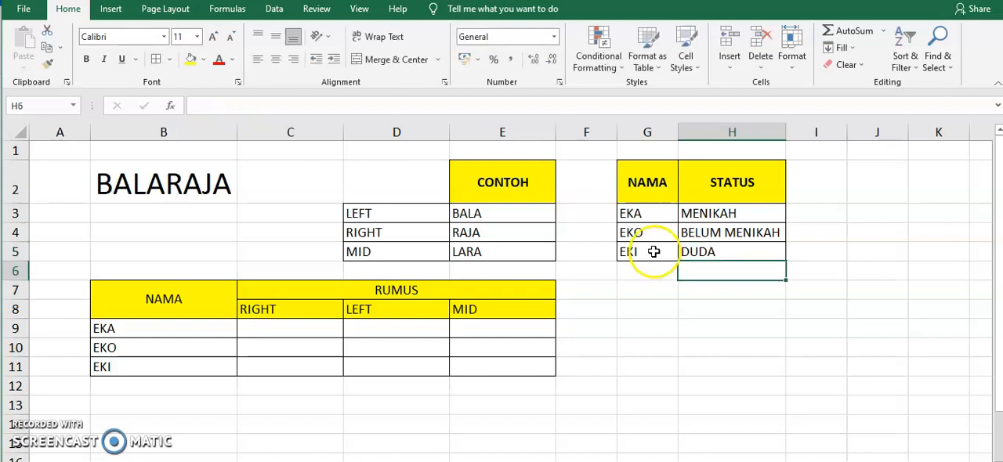
pyautogui.click(648, 133)
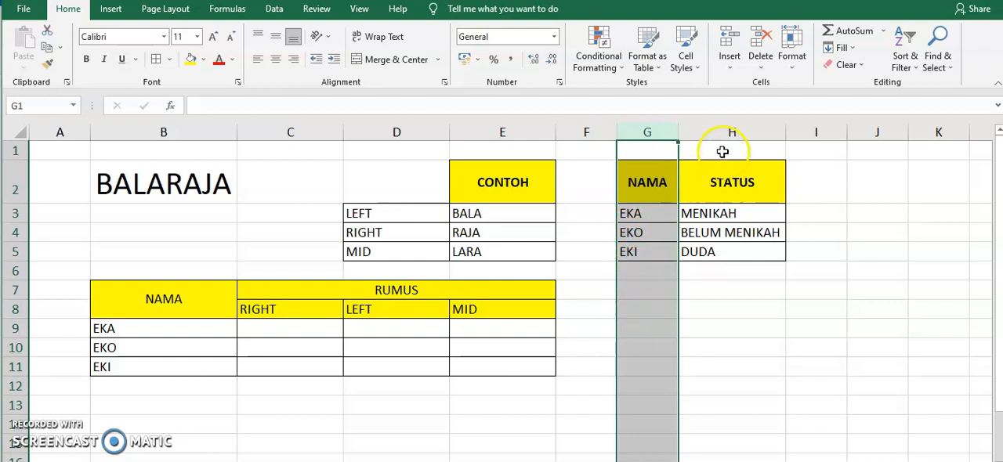
pyautogui.click(710, 214)
pyautogui.click(835, 213)
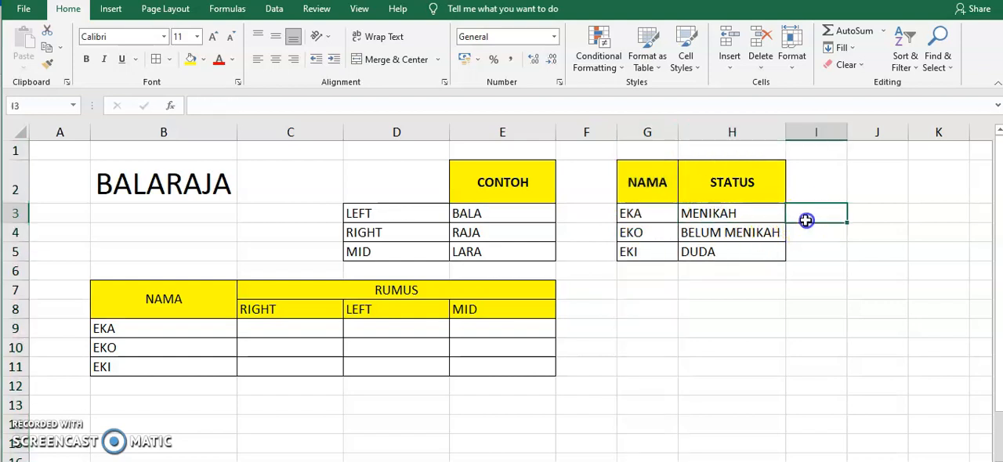
pyautogui.click(867, 217)
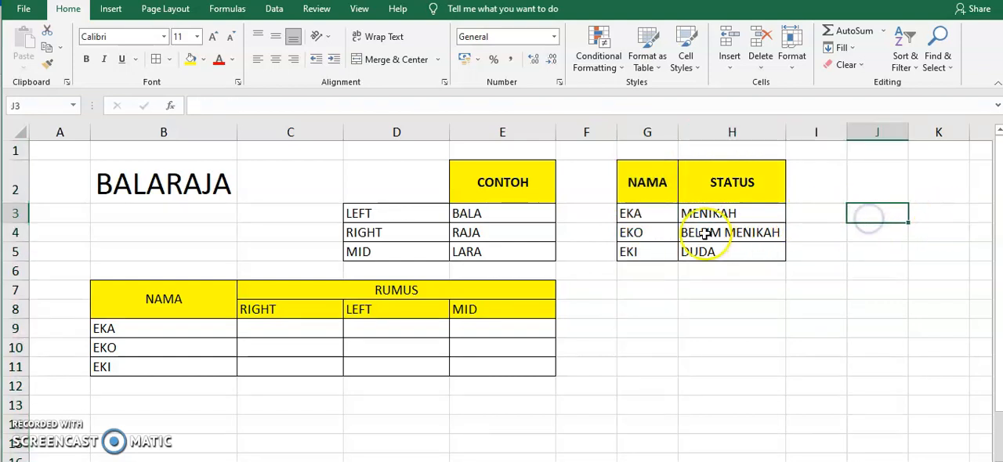
pyautogui.moveTo(645, 133); pyautogui.dragTo(714, 180)
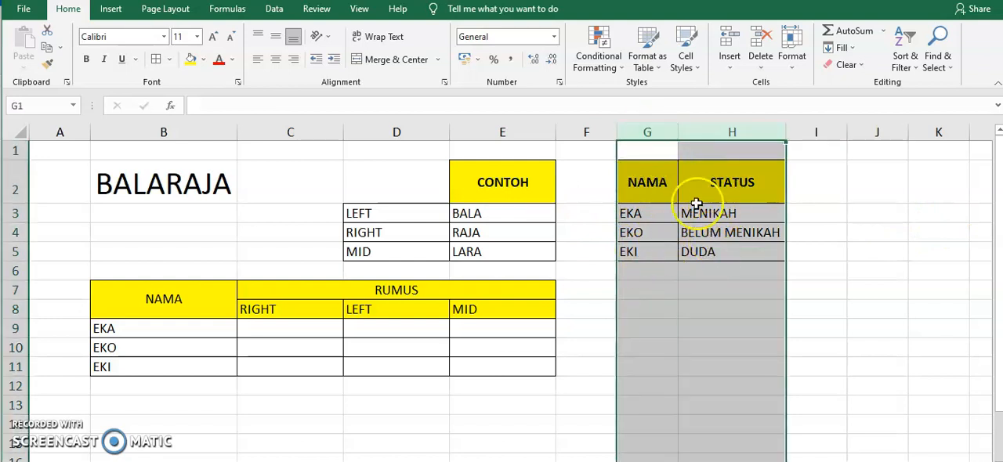
pyautogui.moveTo(655, 184); pyautogui.dragTo(714, 252)
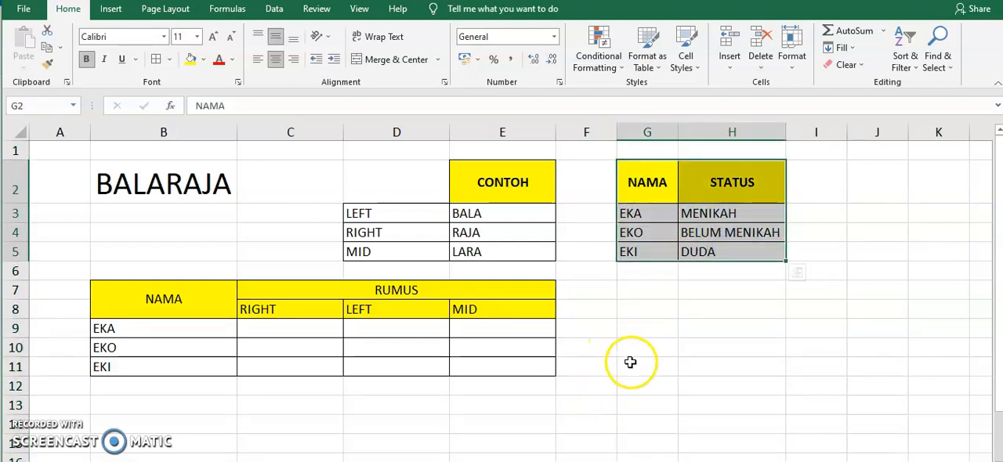
# Step: Begin a VLOOKUP formula in cell C9 with RIGHT(B9;3) as its lookup value
pyautogui.click(271, 333)
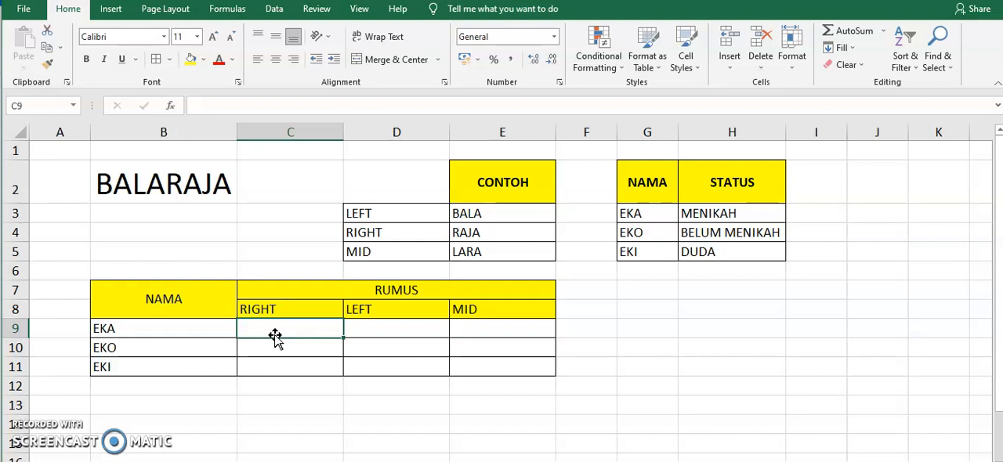
pyautogui.write('=V')
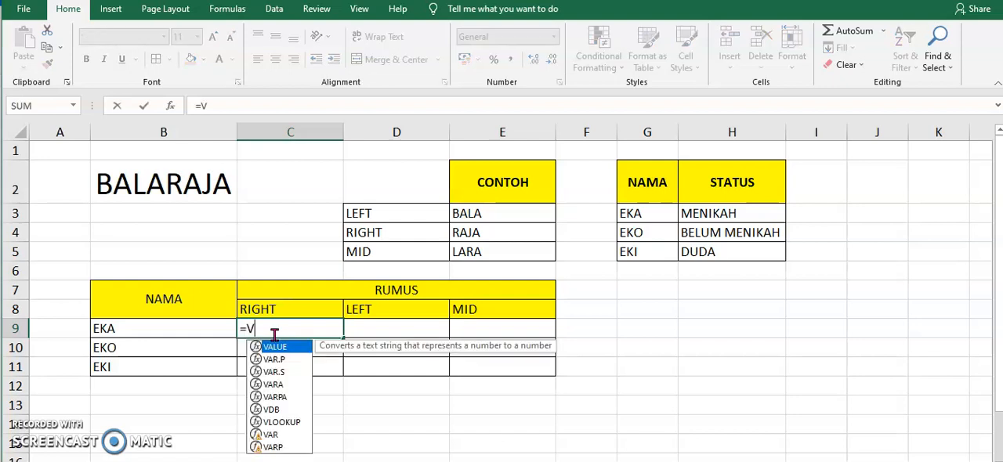
pyautogui.write('LOOKU')
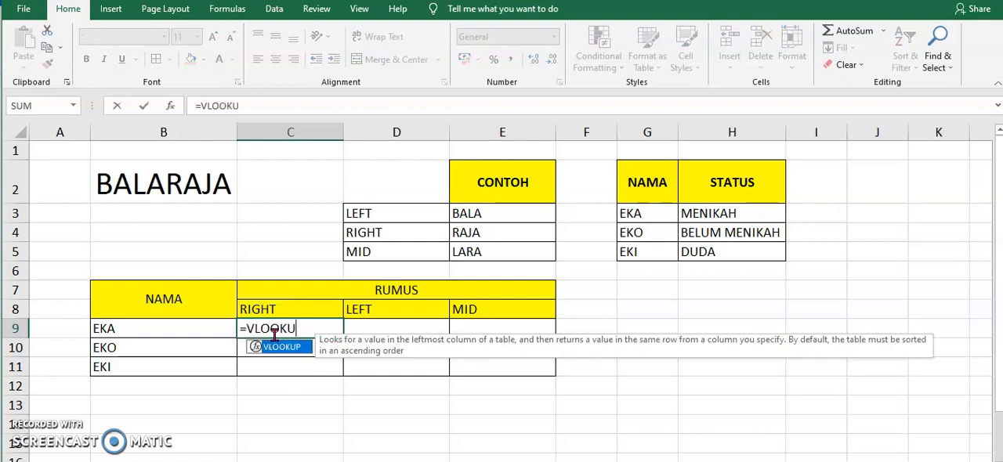
pyautogui.write('P(')
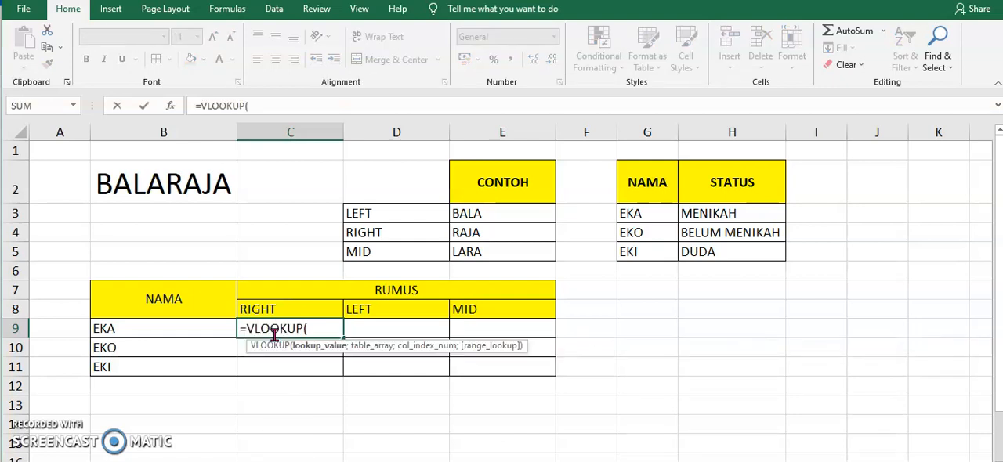
pyautogui.write('RIGHT')
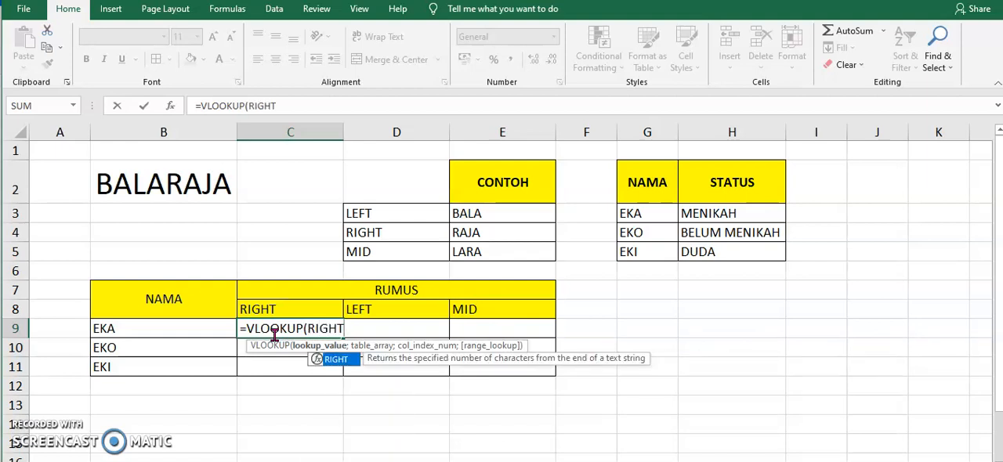
pyautogui.write('(')
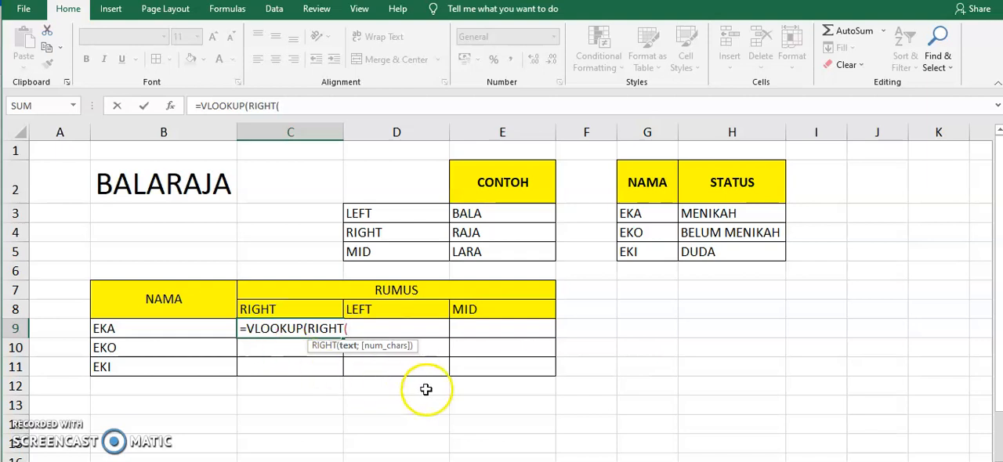
pyautogui.click(129, 330)
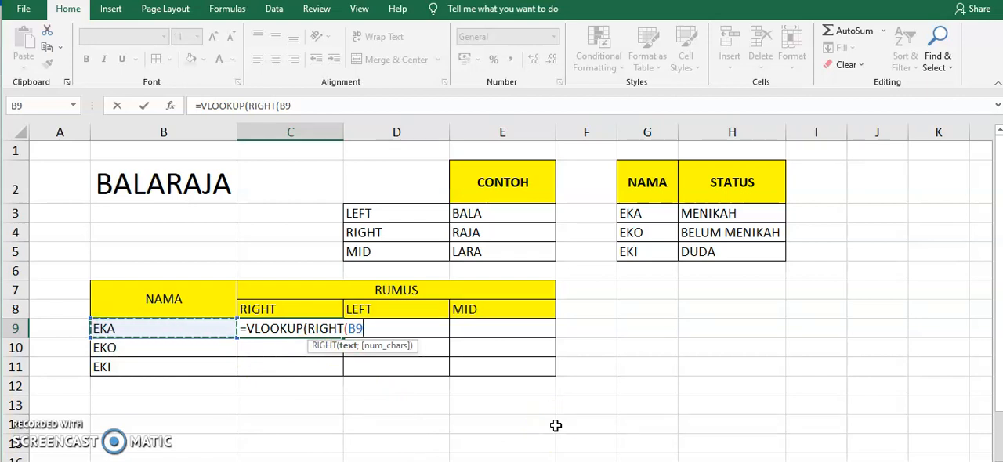
pyautogui.write(';3')
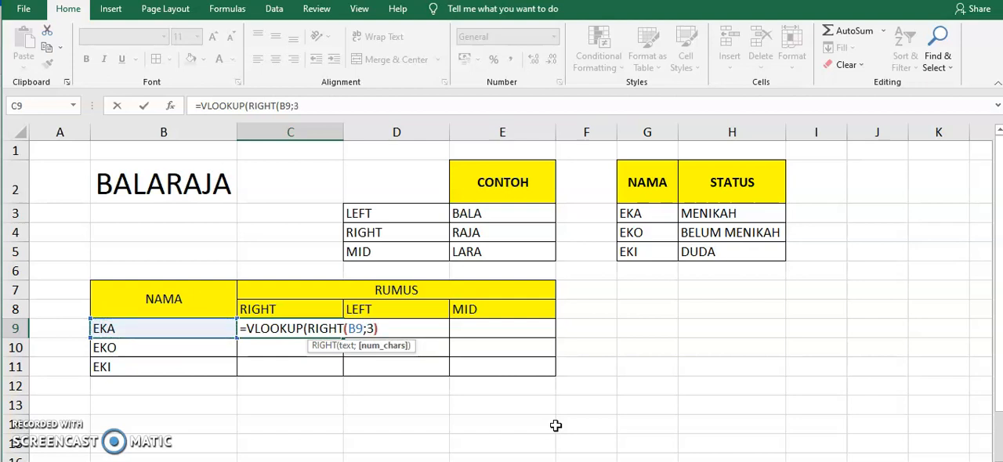
pyautogui.write(')')
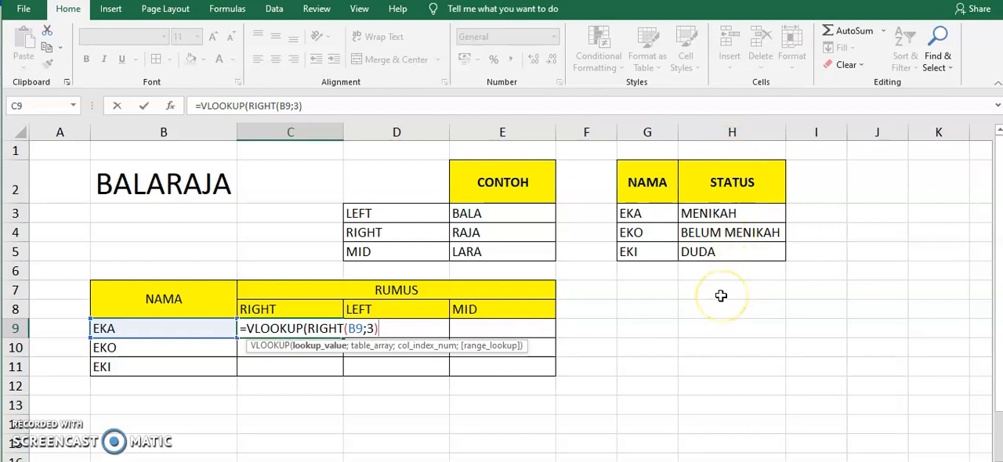
# Step: Complete C9's VLOOKUP with the absolute table range $G$3:$H$5, column index 2 and FALSE for an exact match
pyautogui.write(';')
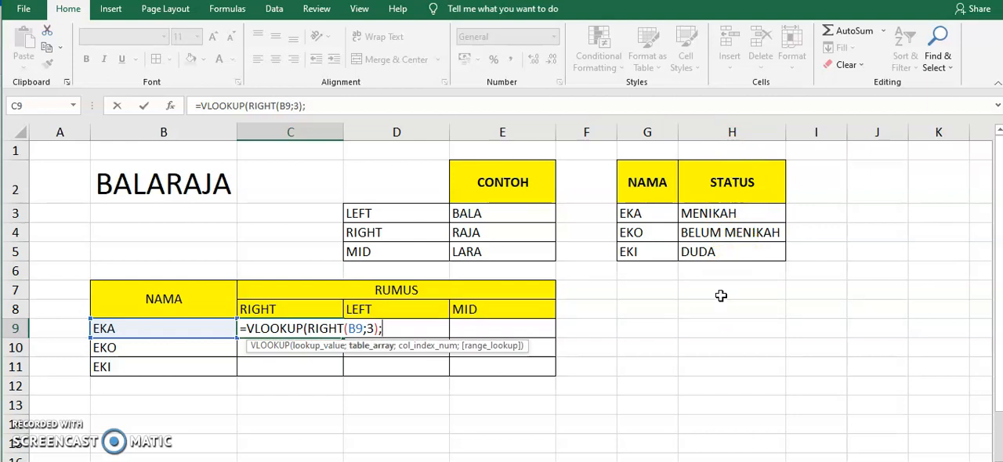
pyautogui.moveTo(665, 208); pyautogui.dragTo(729, 248)
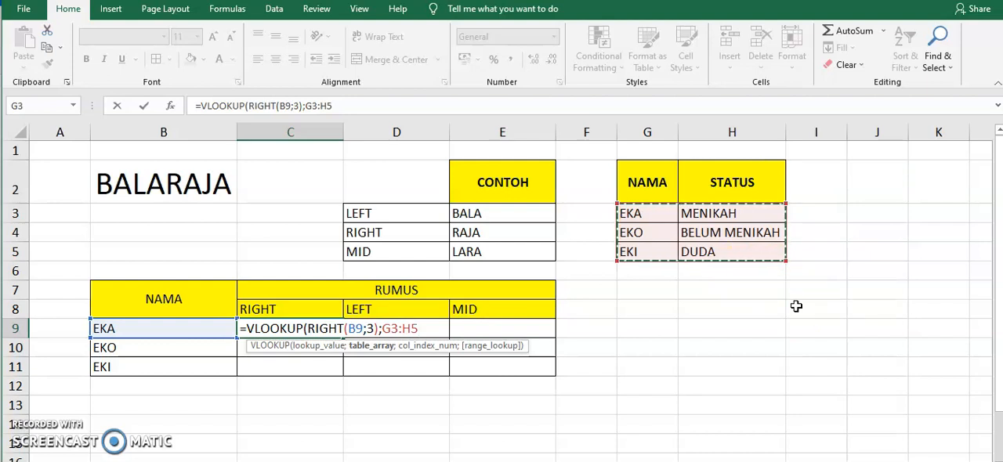
pyautogui.press('F4')
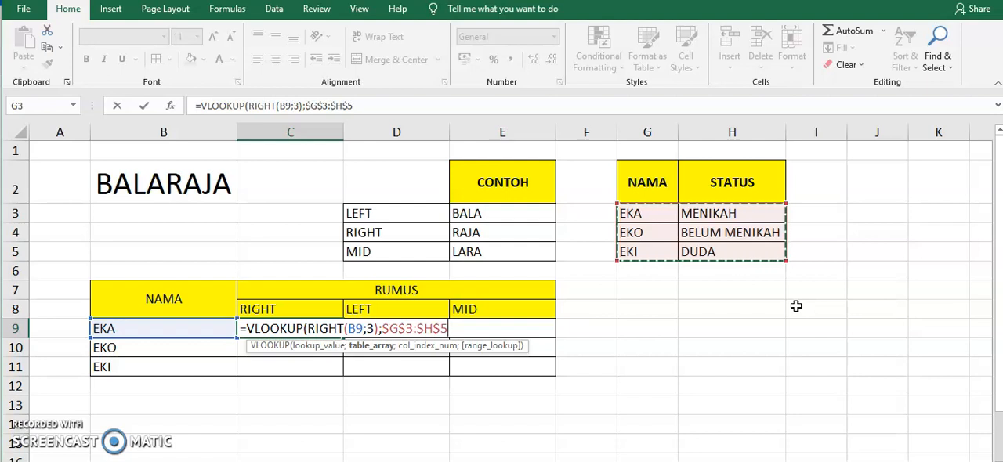
pyautogui.write(';2')
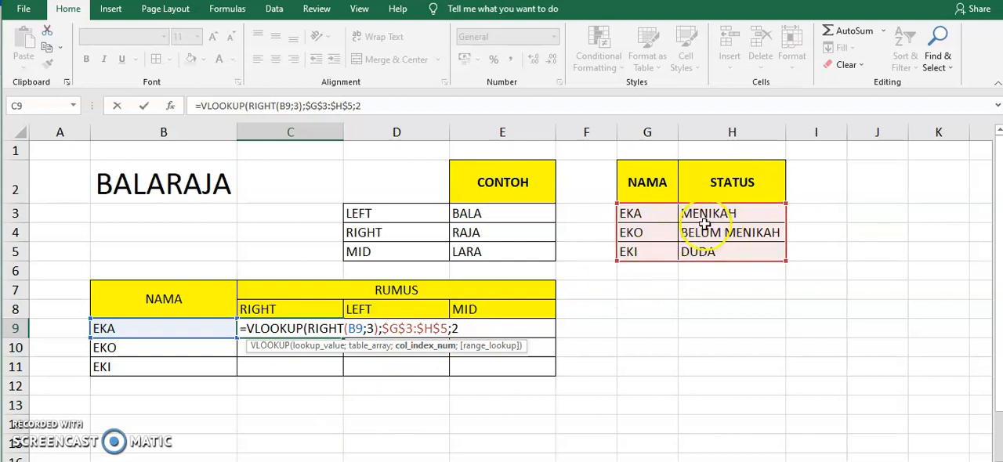
pyautogui.write(';FA')
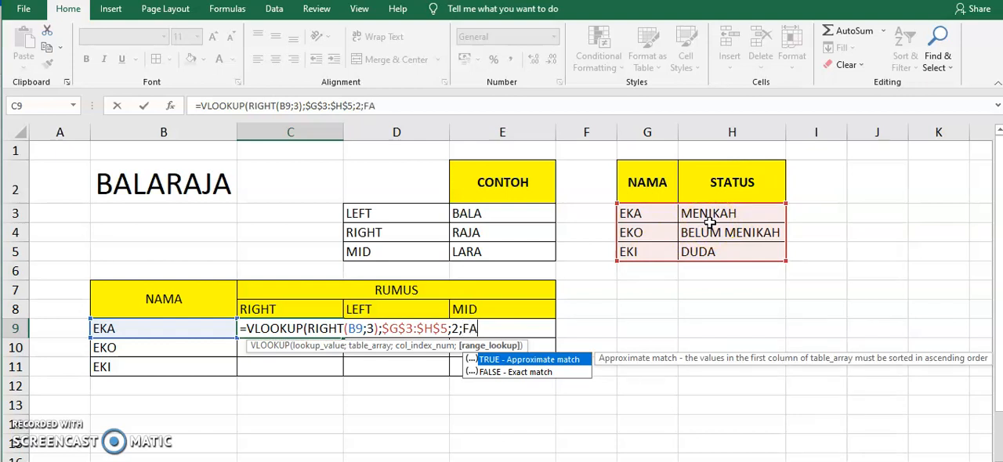
pyautogui.write('LSE)')
pyautogui.press('Return')
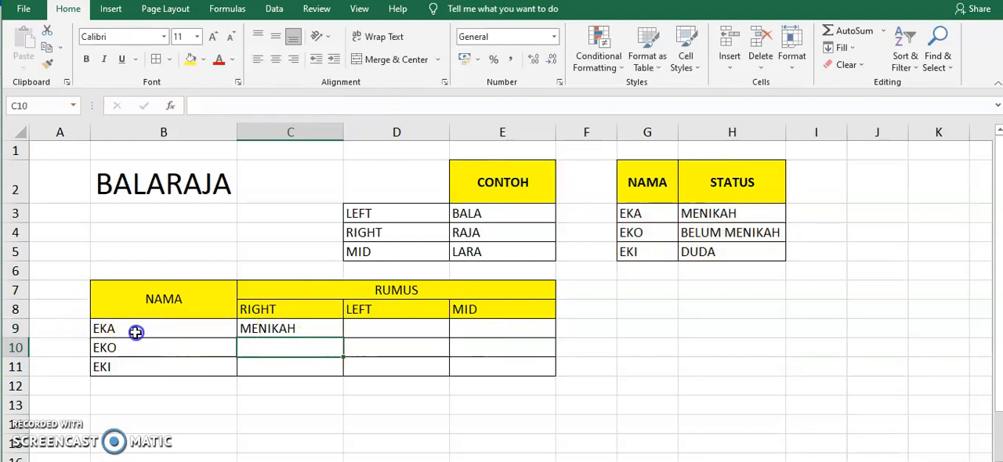
# Step: Copy the VLOOKUP formula from C9 into C10:C11 to complete the RIGHT column, and check the last name against the status table
pyautogui.click(134, 332)
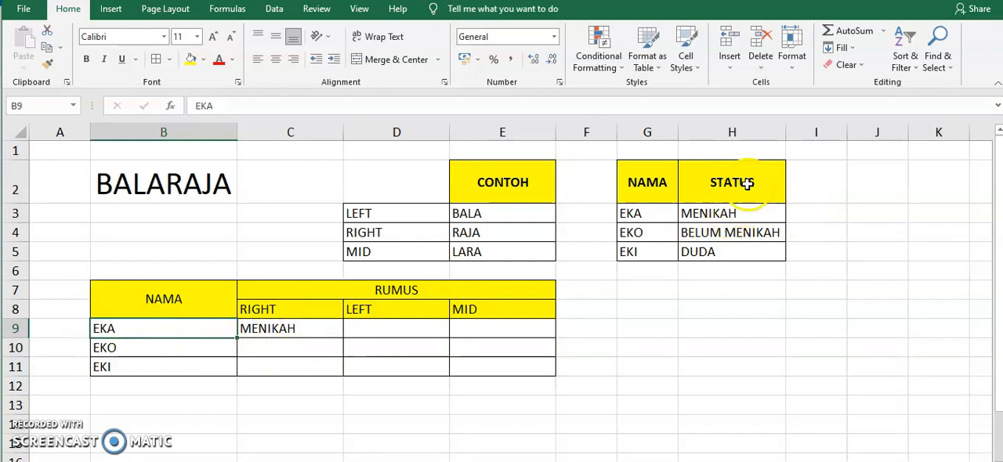
pyautogui.click(713, 214)
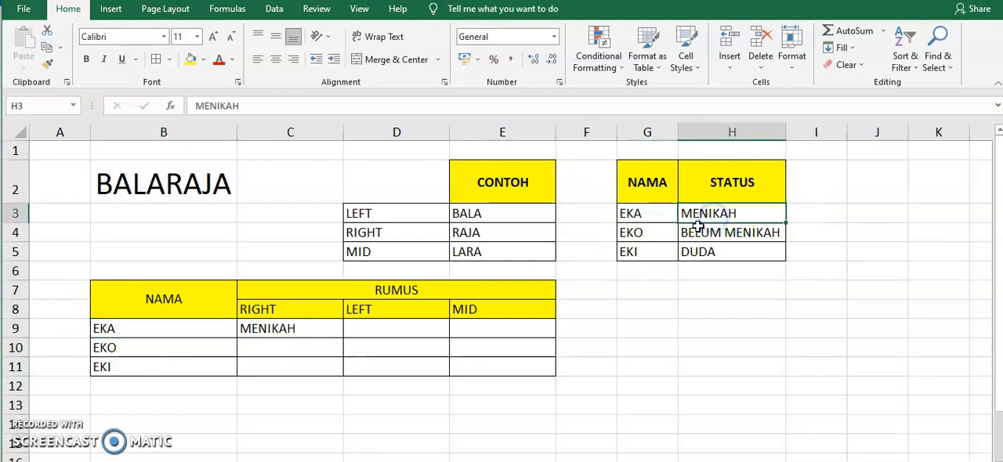
pyautogui.click(313, 327)
pyautogui.hotkey('ctrl', 'c')
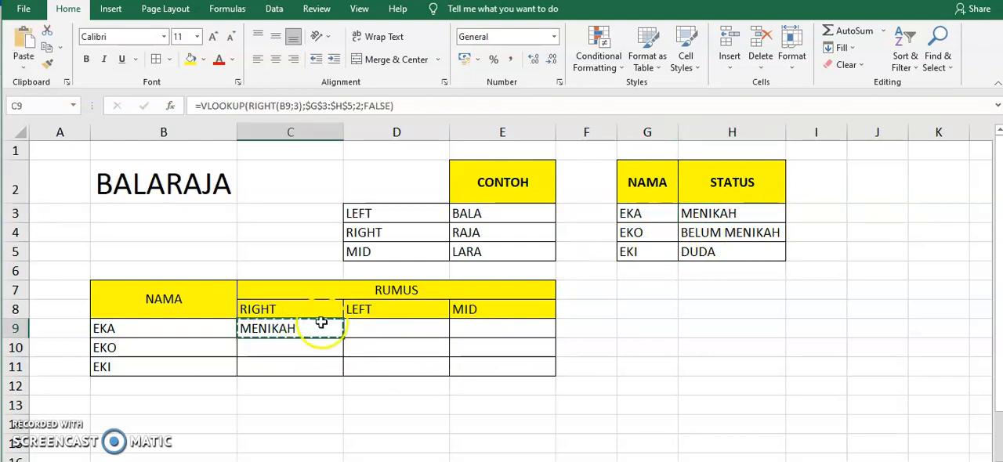
pyautogui.moveTo(298, 344); pyautogui.dragTo(301, 363)
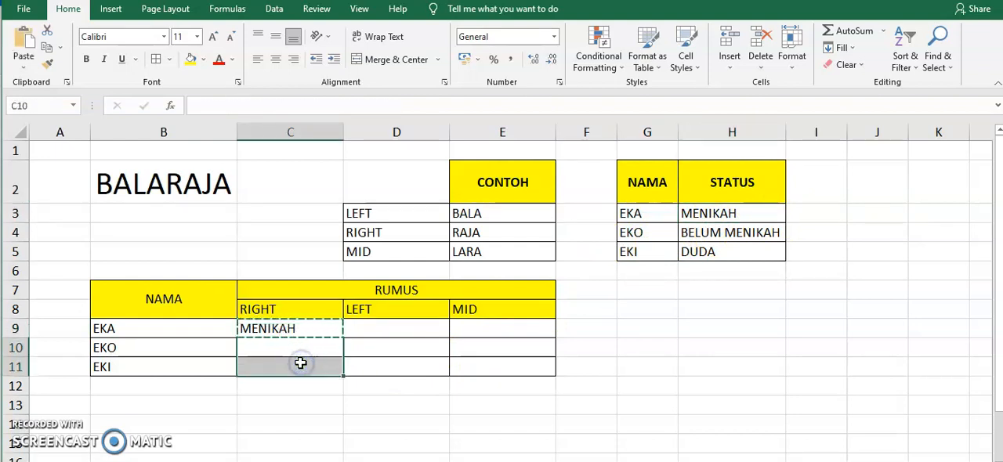
pyautogui.hotkey('ctrl', 'v')
pyautogui.press('Escape')
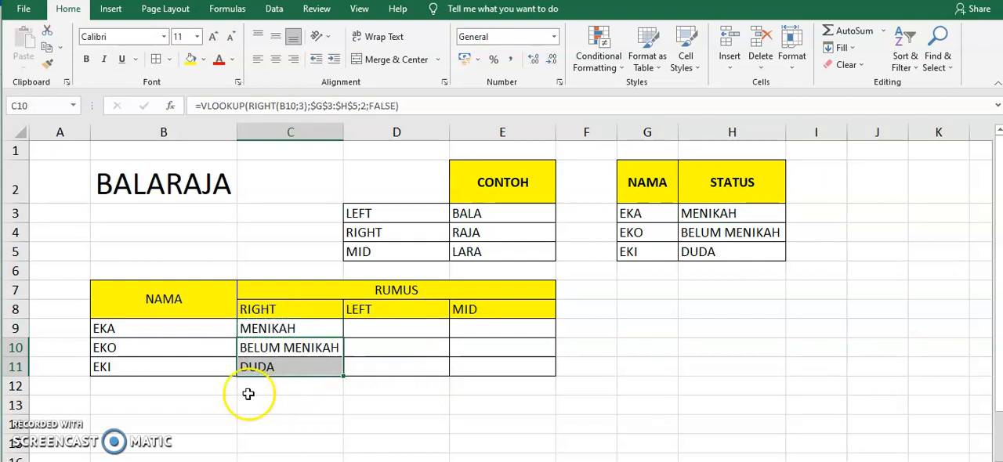
pyautogui.click(164, 368)
pyautogui.click(702, 257)
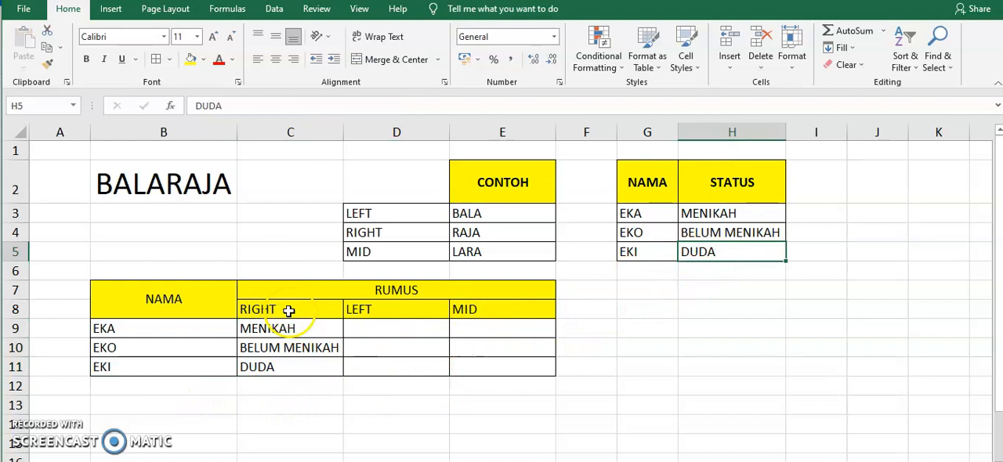
# Step: Begin a VLOOKUP formula in cell D9 with LEFT(B9;3) as its lookup value
pyautogui.click(376, 333)
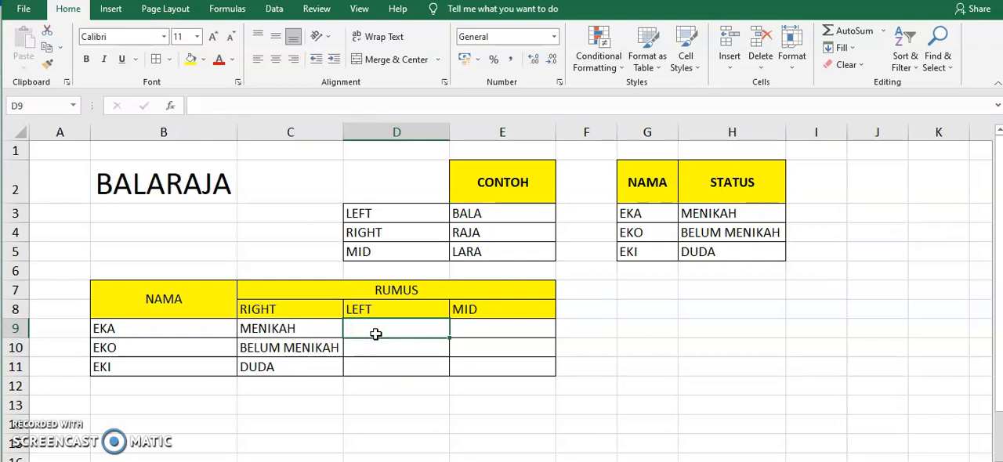
pyautogui.write('=')
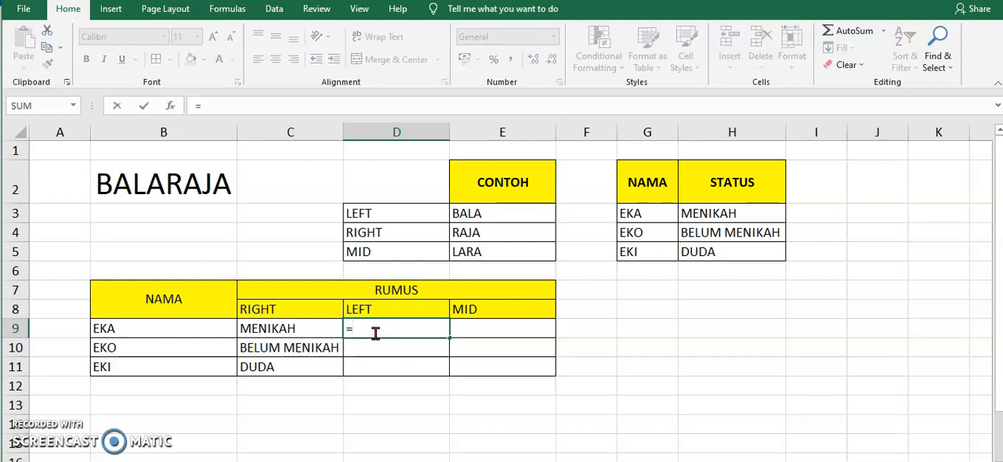
pyautogui.write('L')
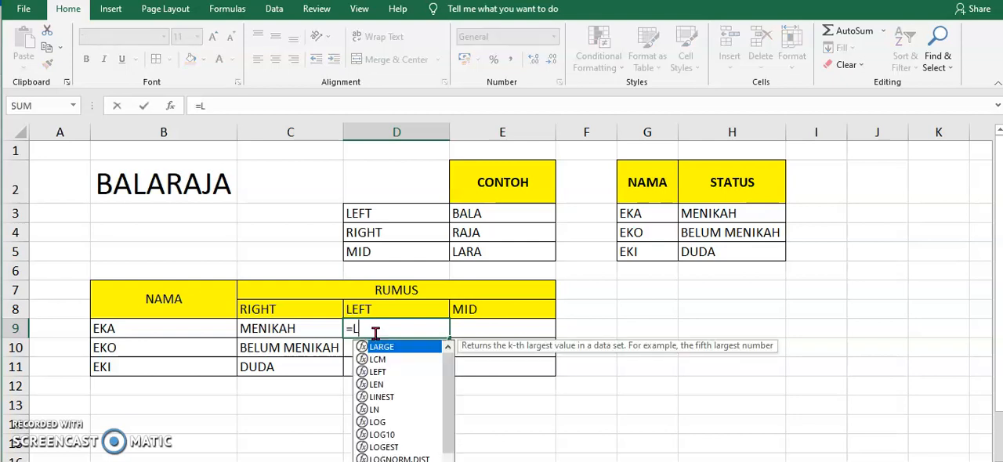
pyautogui.press('BackSpace')
pyautogui.write('VLO')
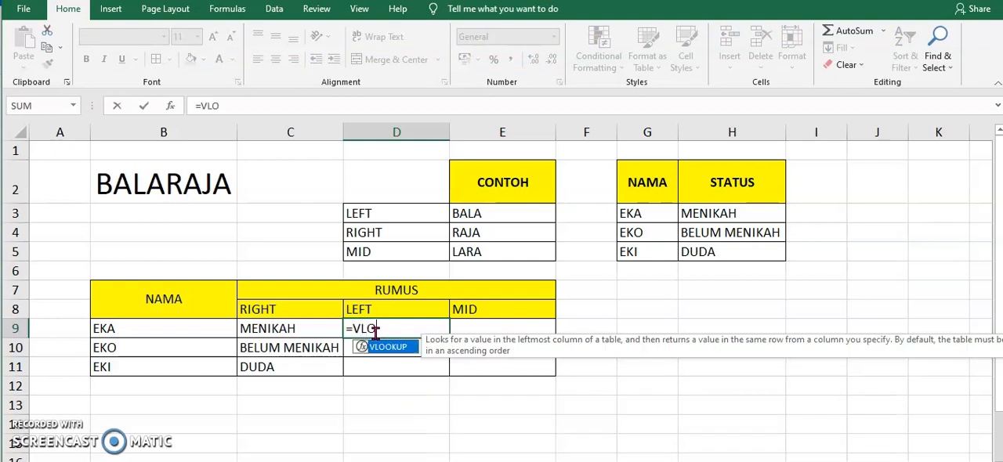
pyautogui.write('OKUP(')
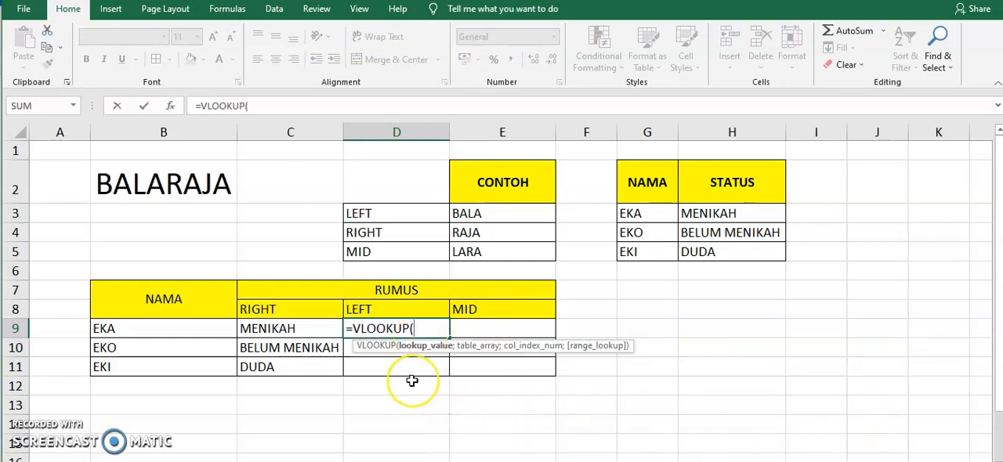
pyautogui.write('LEFT(')
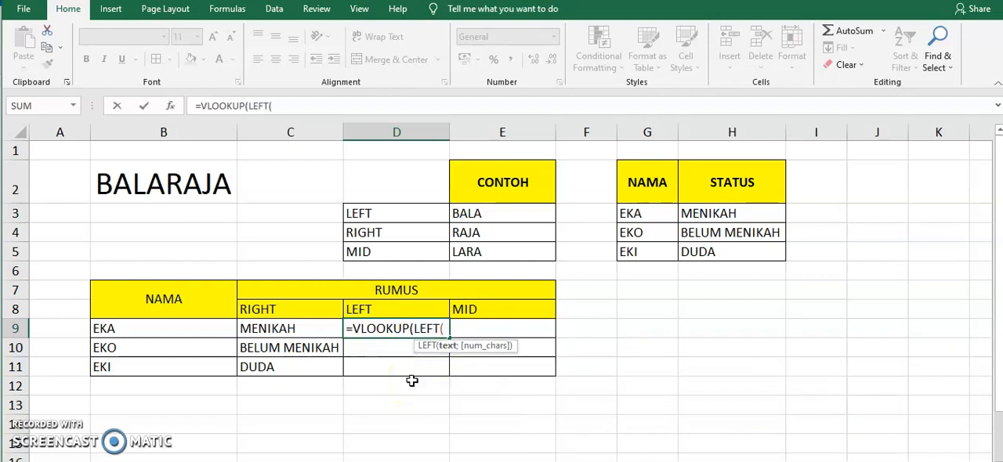
pyautogui.click(206, 329)
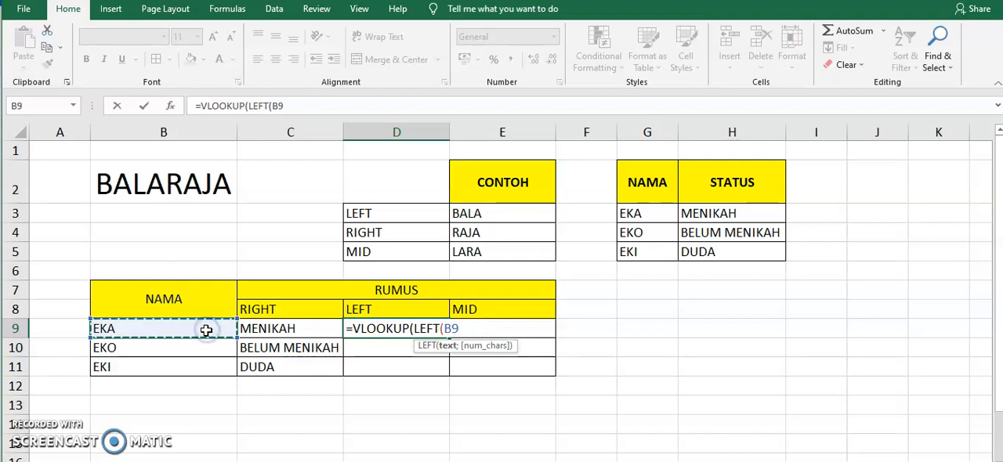
pyautogui.write(';')
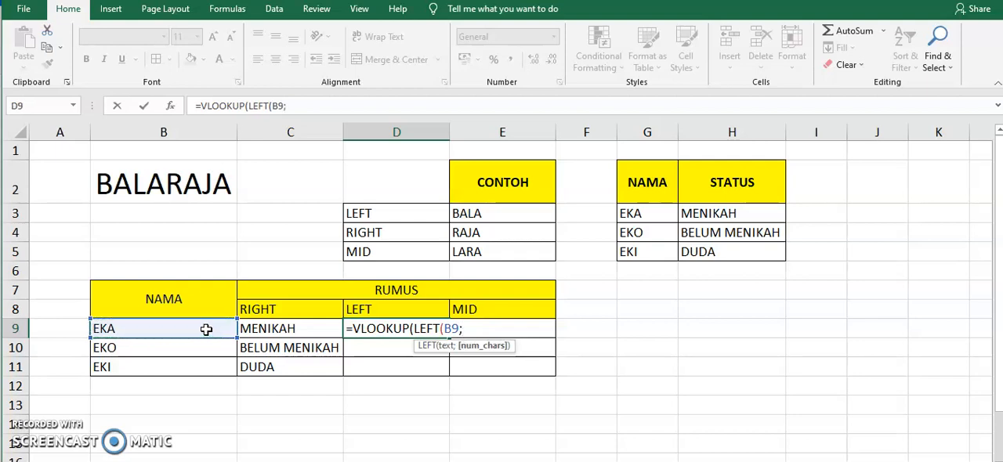
pyautogui.write('3)')
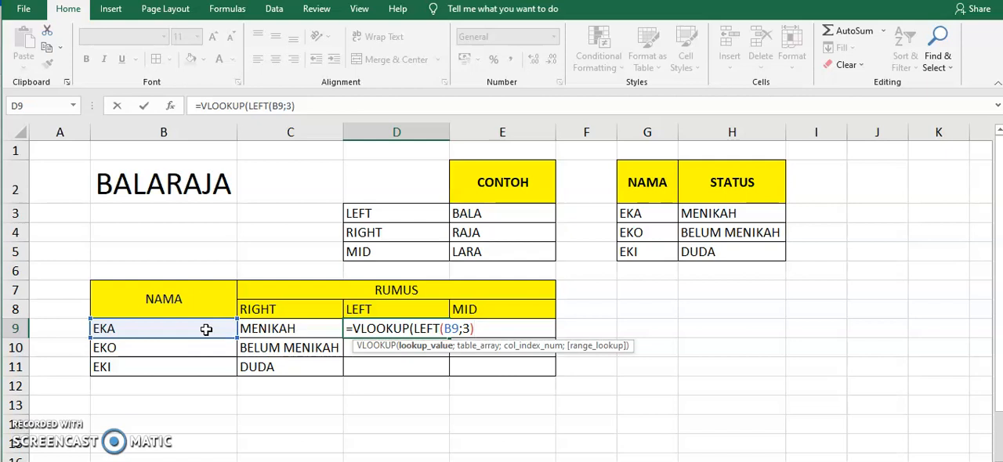
# Step: Complete D9's VLOOKUP with the absolute table range $G$3:$H$5, column index 2 and FALSE for an exact match
pyautogui.write(';')
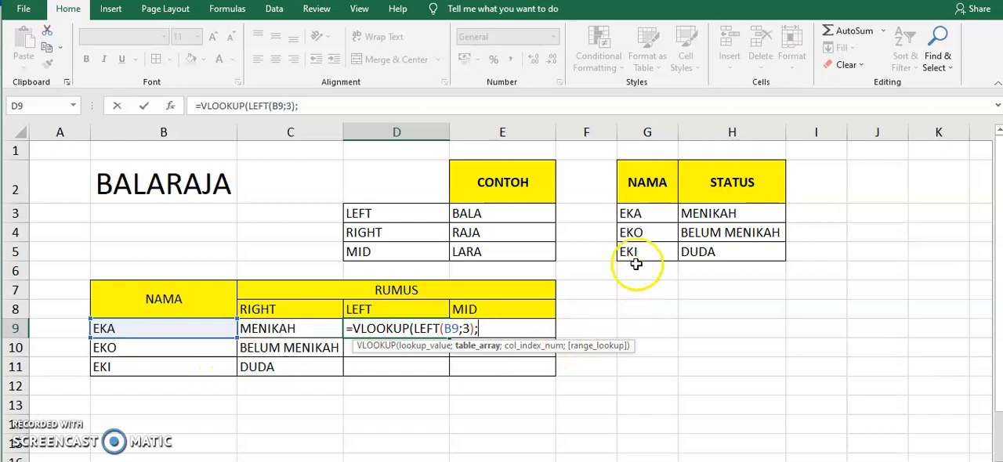
pyautogui.click(653, 214)
pyautogui.moveTo(653, 214); pyautogui.dragTo(728, 246)
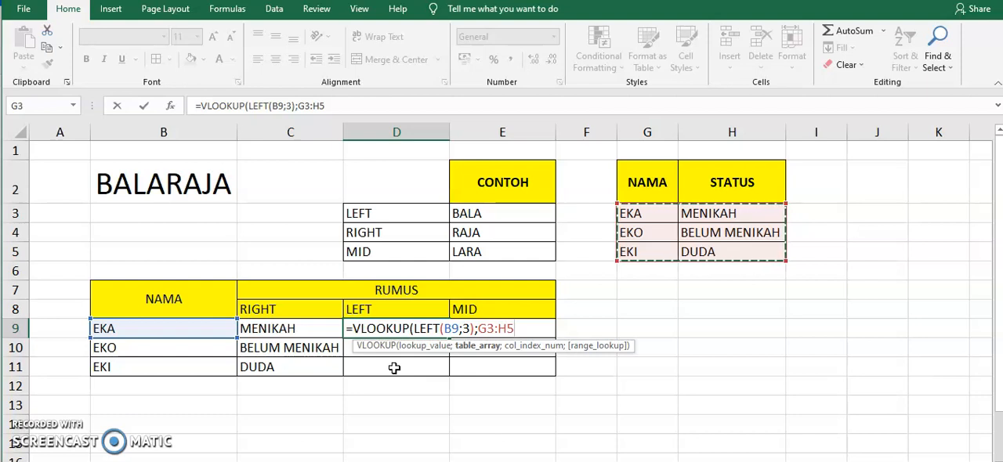
pyautogui.press('F4')
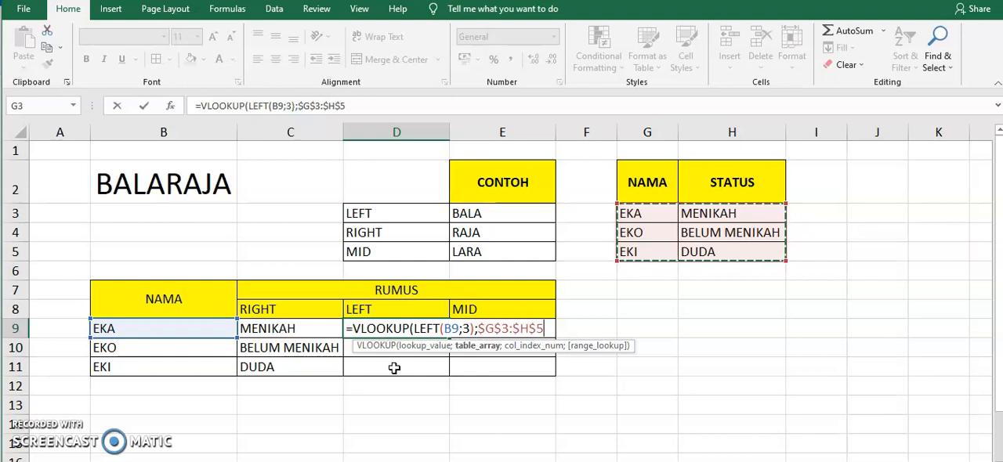
pyautogui.write(';2')
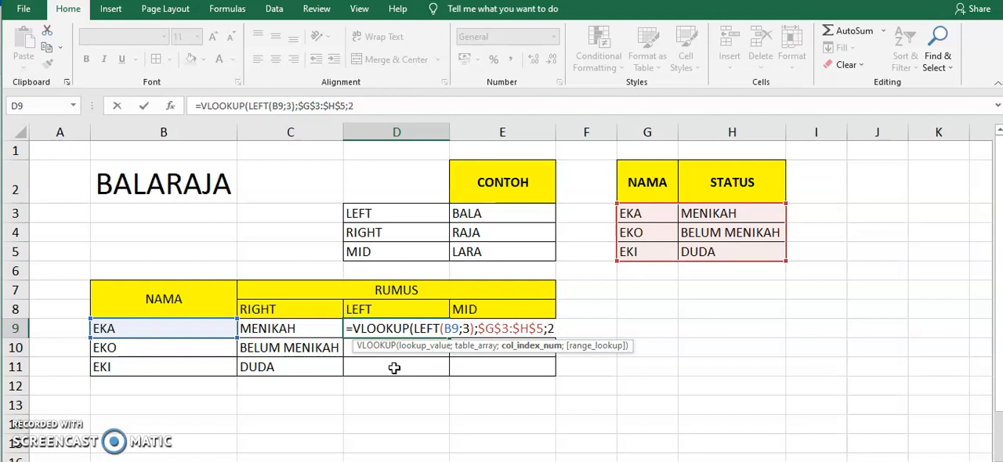
pyautogui.write(';')
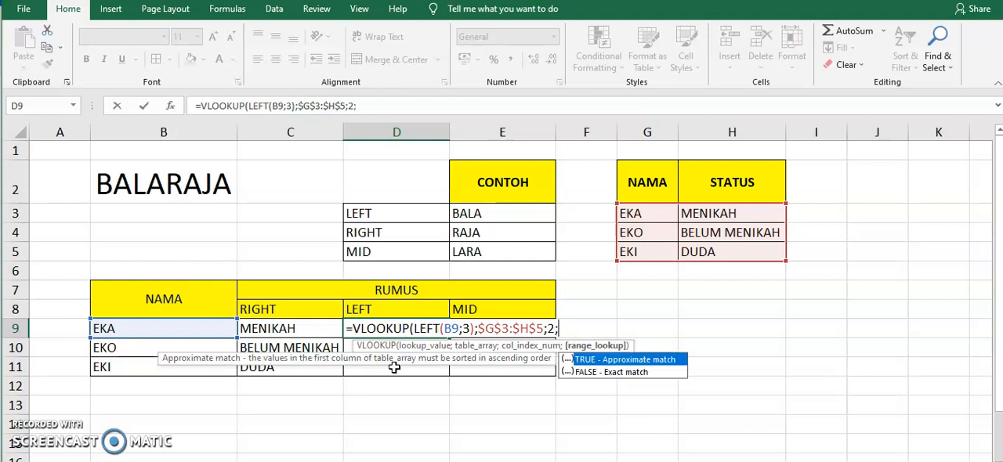
pyautogui.write('FALSE)')
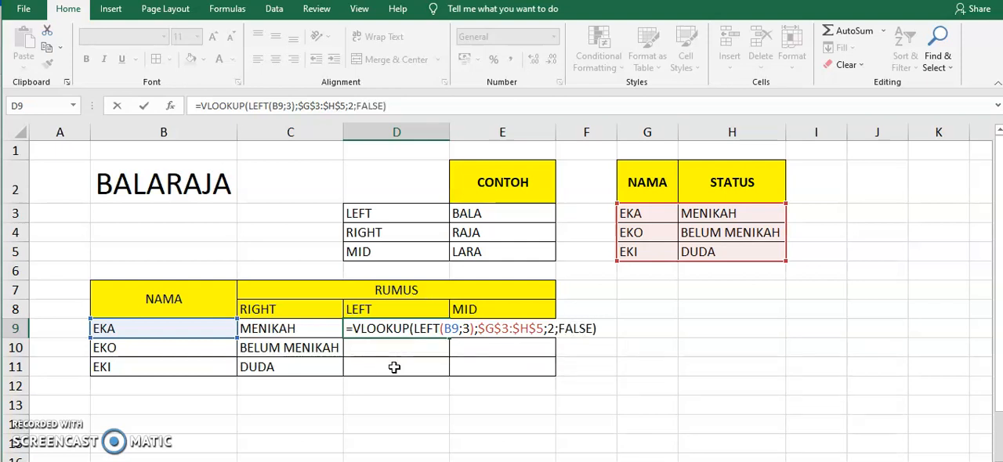
pyautogui.press('Return')
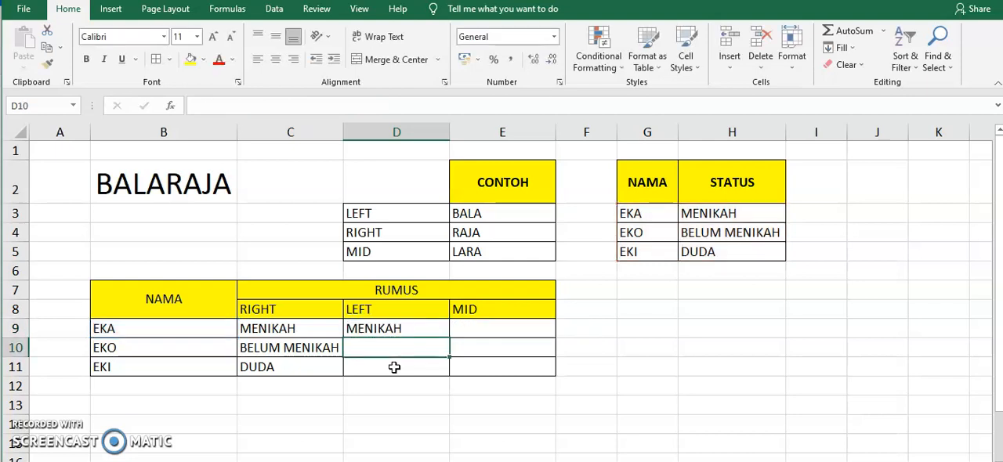
# Step: Copy the VLOOKUP formula from D9 into D10:D11 to complete the LEFT column
pyautogui.click(421, 330)
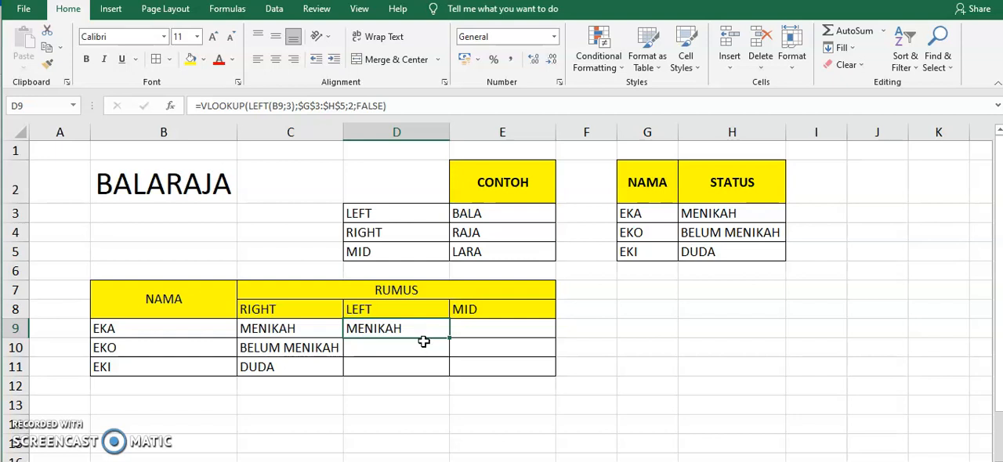
pyautogui.hotkey('ctrl', 'c')
pyautogui.click(415, 348)
pyautogui.moveTo(416, 348); pyautogui.dragTo(413, 365)
pyautogui.hotkey('ctrl', 'v')
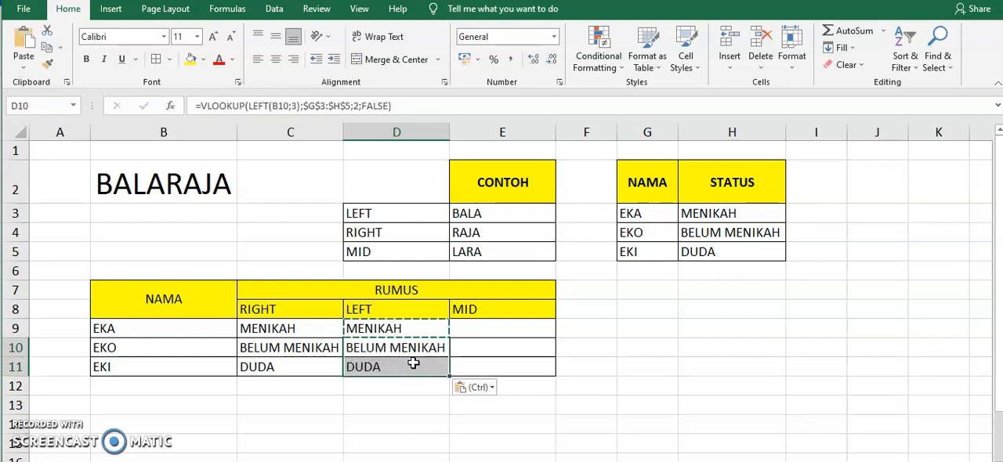
pyautogui.press('Escape')
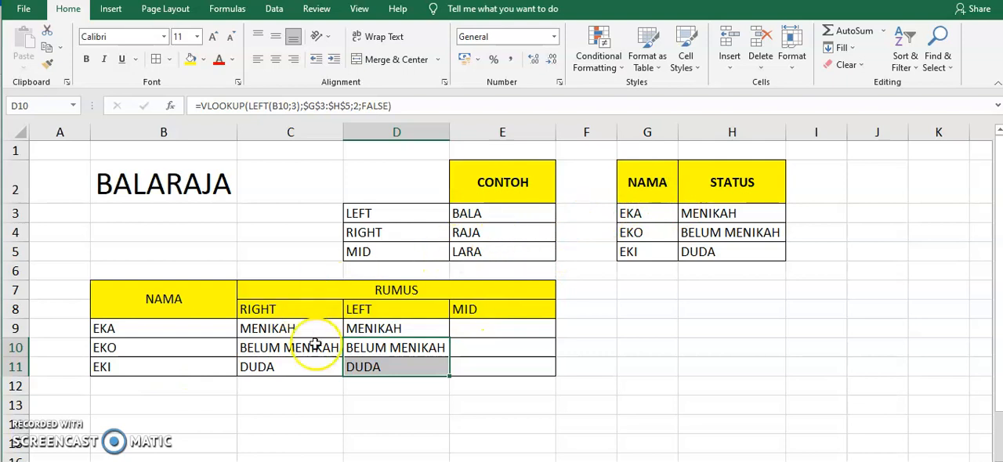
# Step: Begin a VLOOKUP formula in cell E9 with MID(B9;1;3) as its lookup value
pyautogui.click(473, 332)
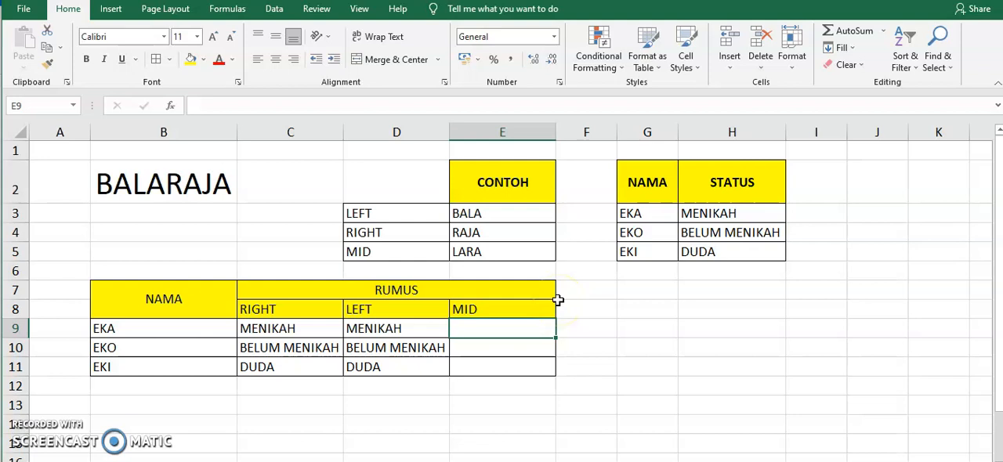
pyautogui.write('=V')
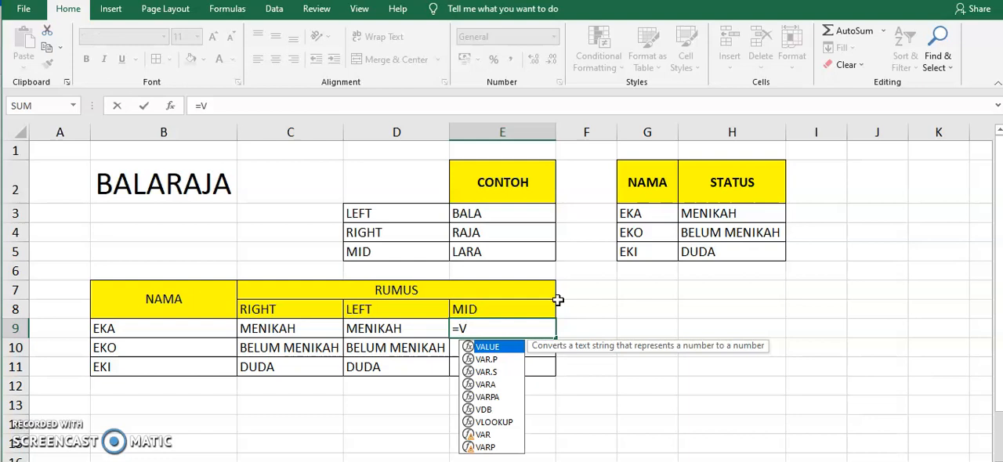
pyautogui.write('L')
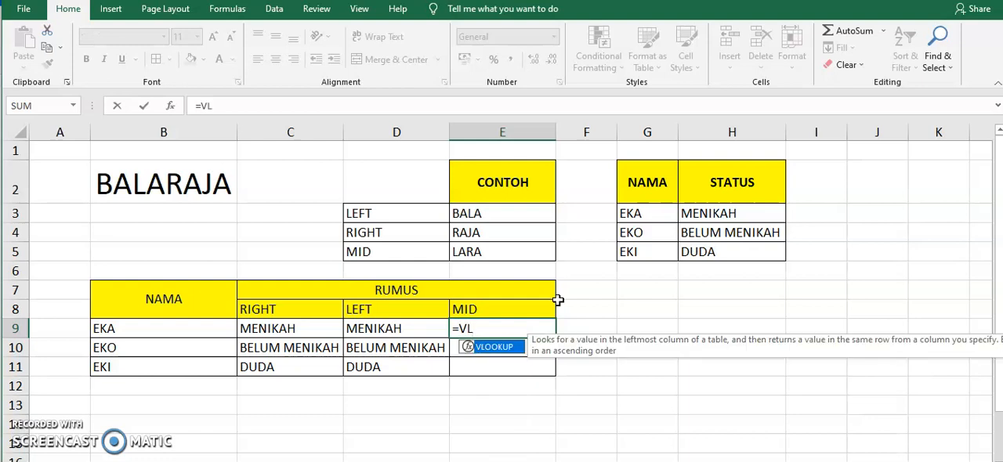
pyautogui.write('O')
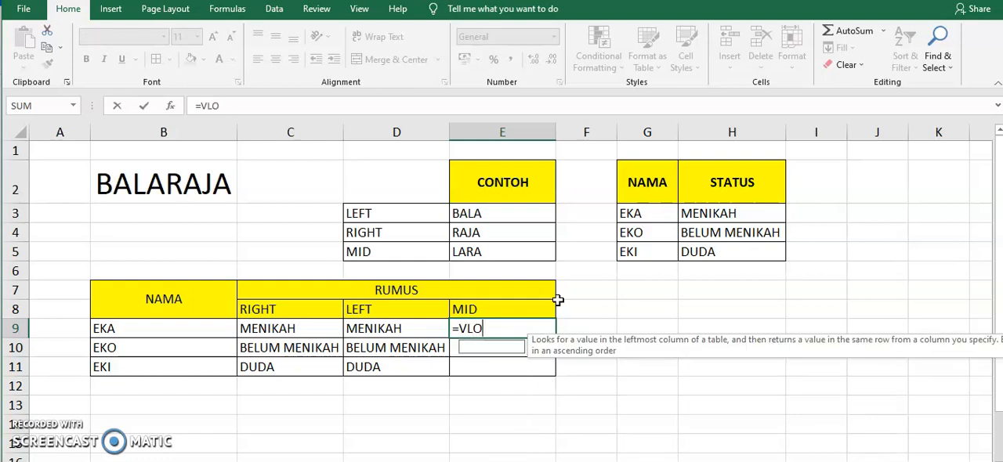
pyautogui.write('OKUP(M')
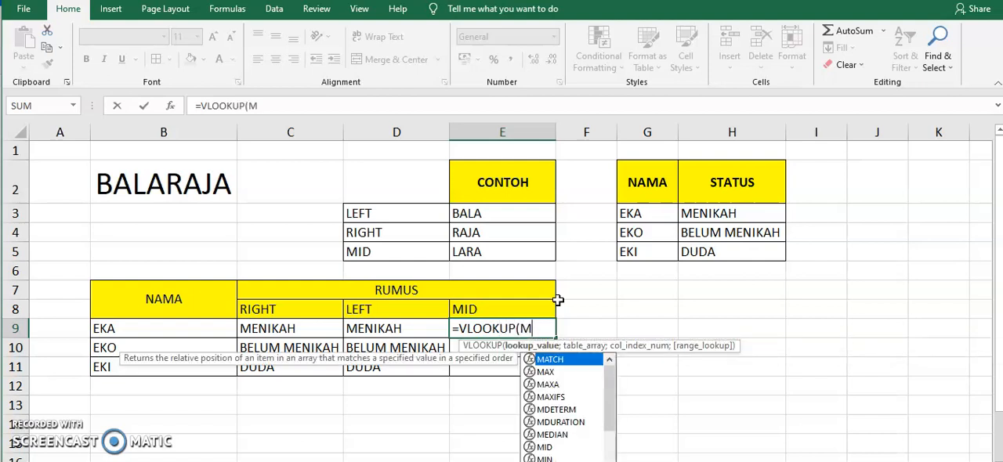
pyautogui.write('ID(')
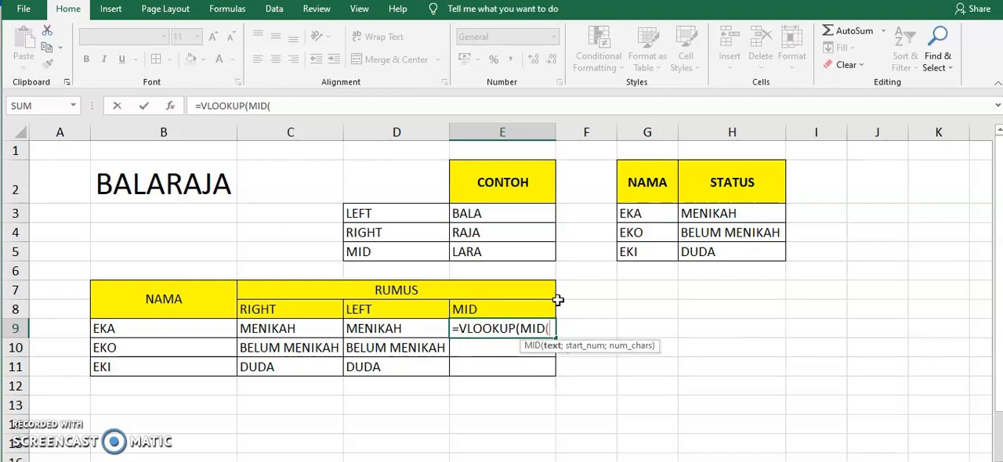
pyautogui.click(135, 328)
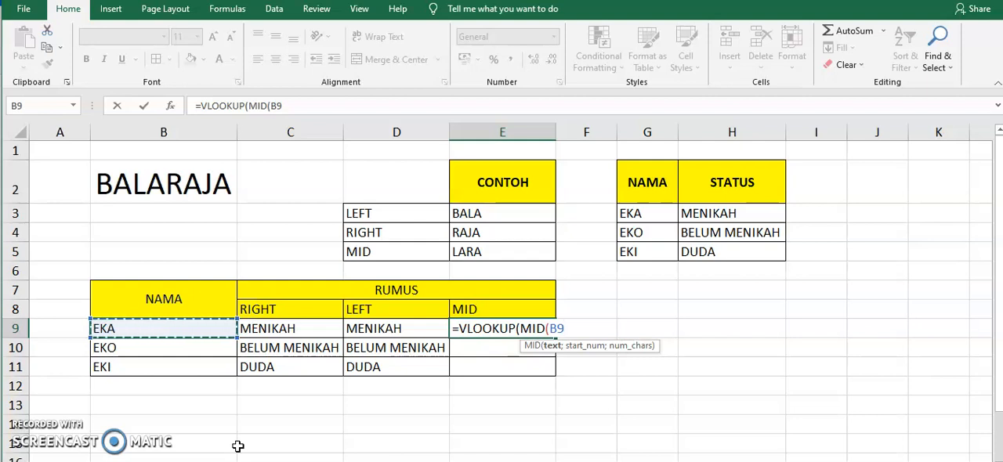
pyautogui.write(';')
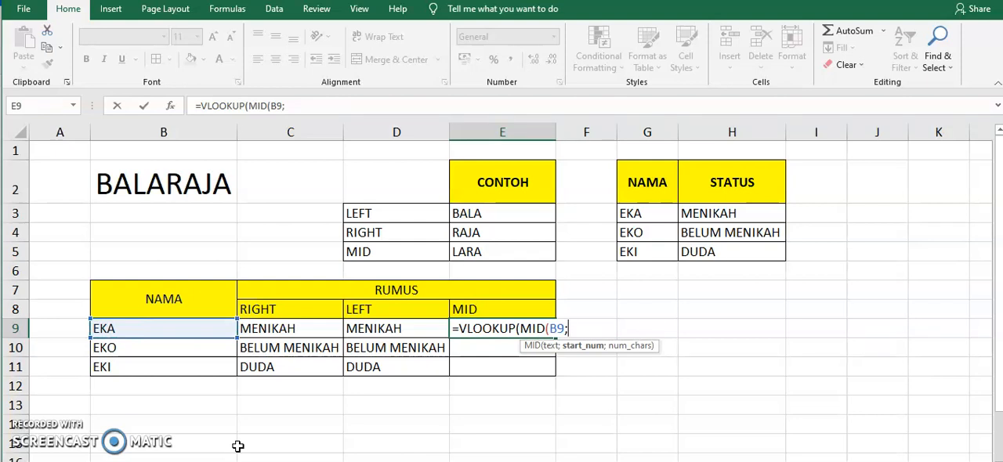
pyautogui.write('1;')
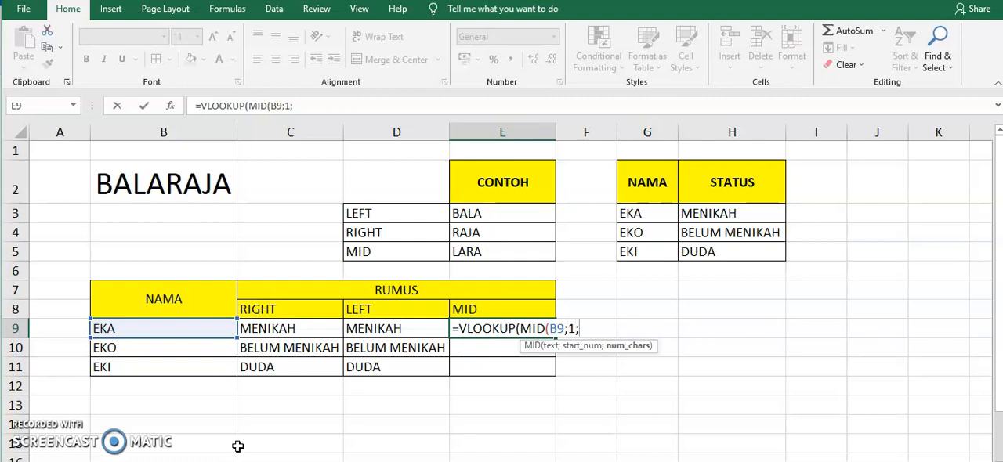
pyautogui.write('3)')
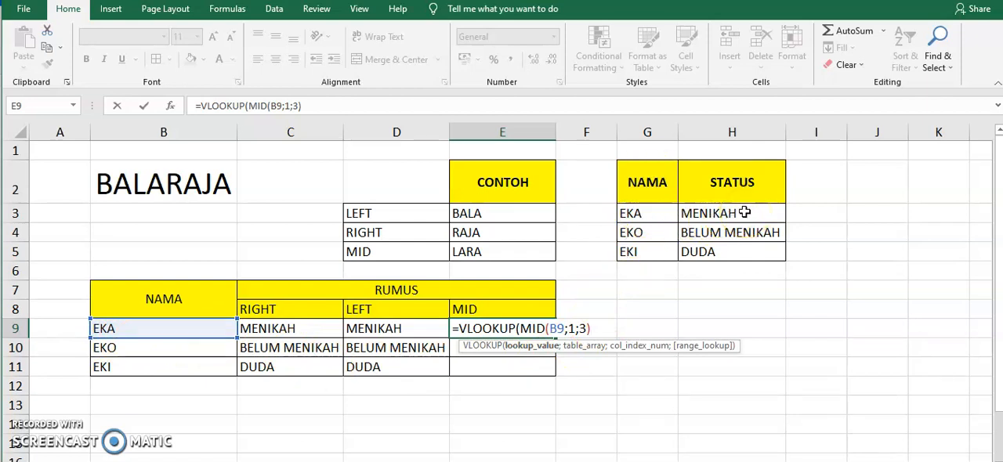
# Step: Complete E9's VLOOKUP with the absolute table range $G$3:$H$5, column index 2 and FALSE for an exact match
pyautogui.write(';')
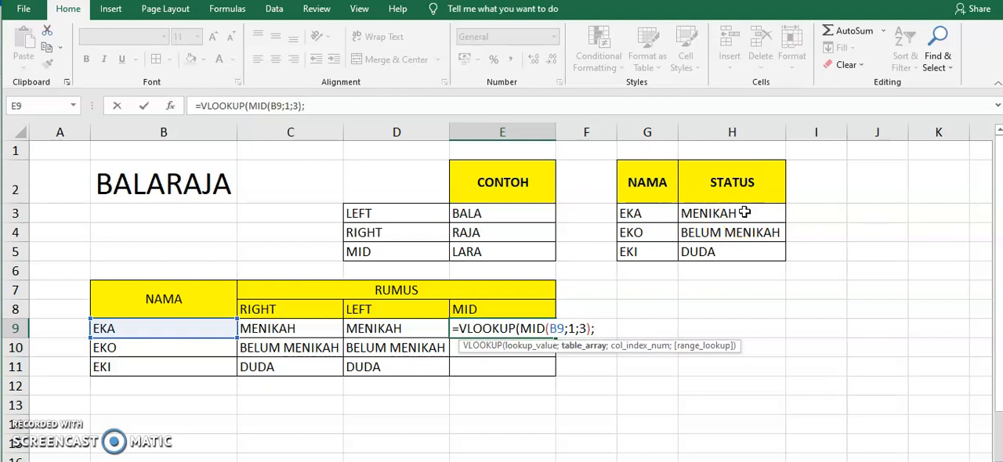
pyautogui.moveTo(655, 217); pyautogui.dragTo(712, 252)
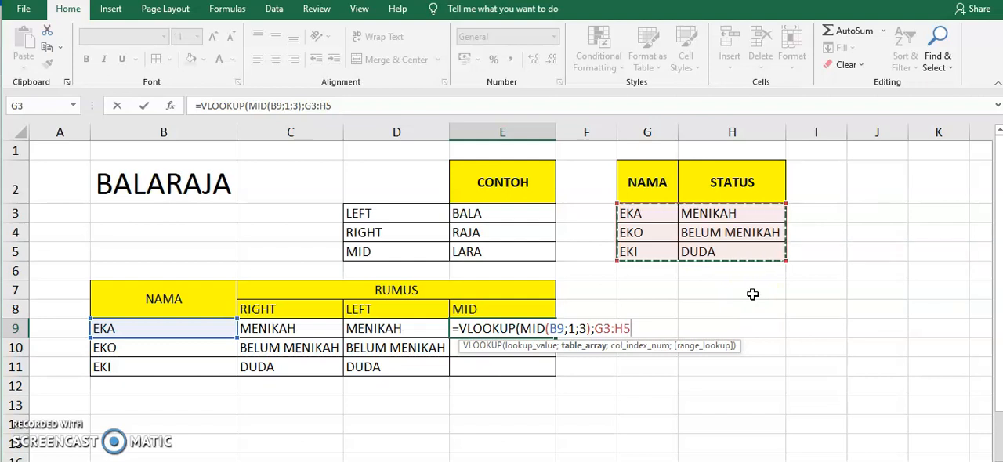
pyautogui.press('F4')
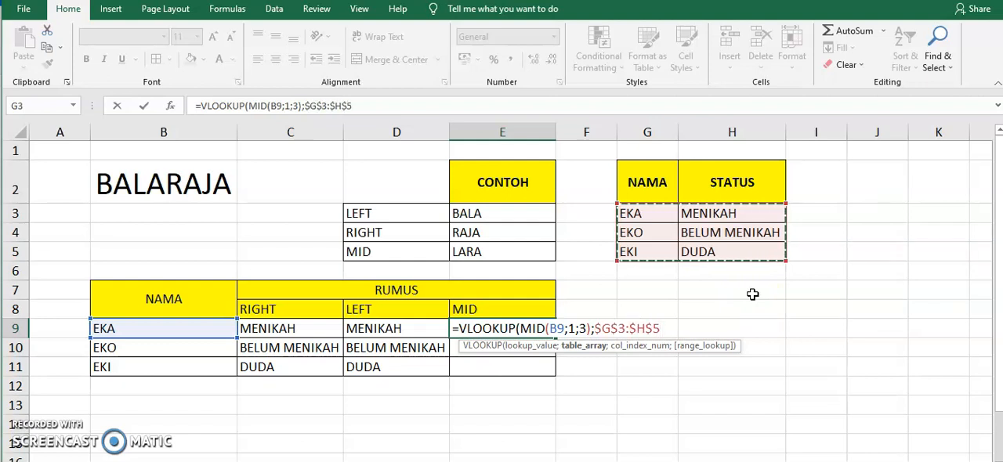
pyautogui.write(';')
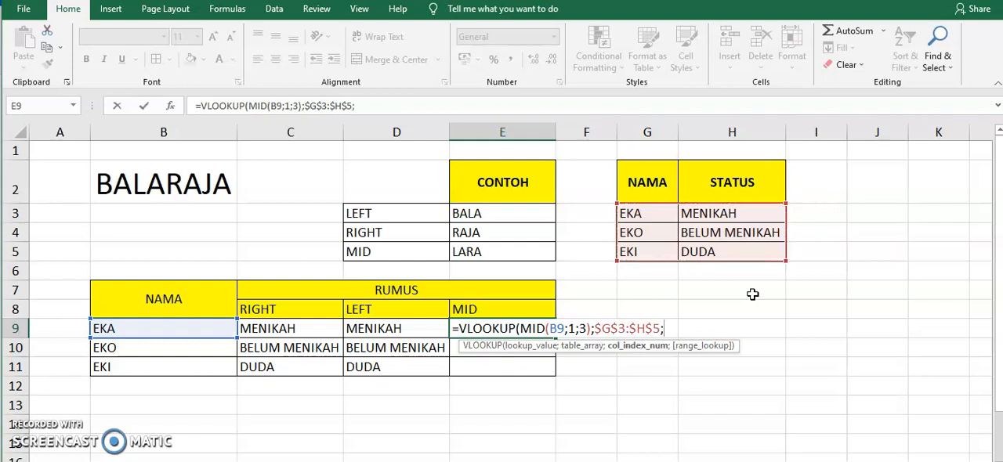
pyautogui.write('2;FA')
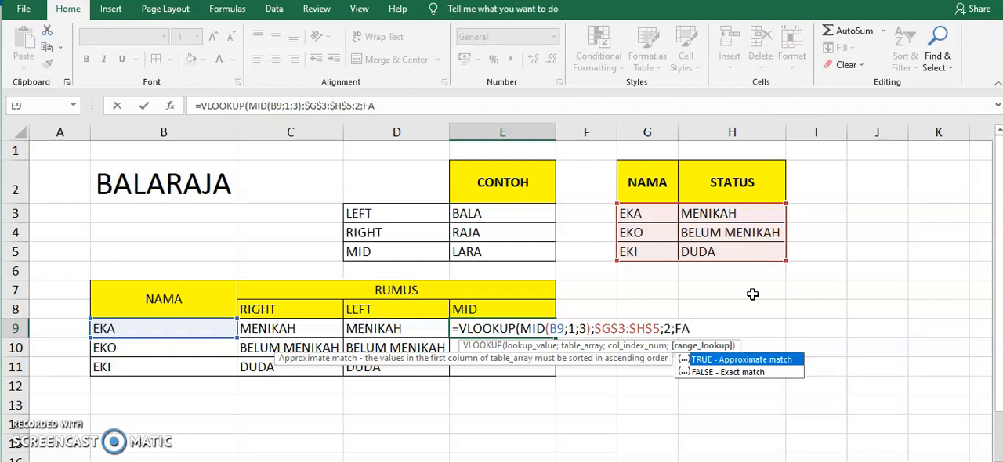
pyautogui.write('LSE)')
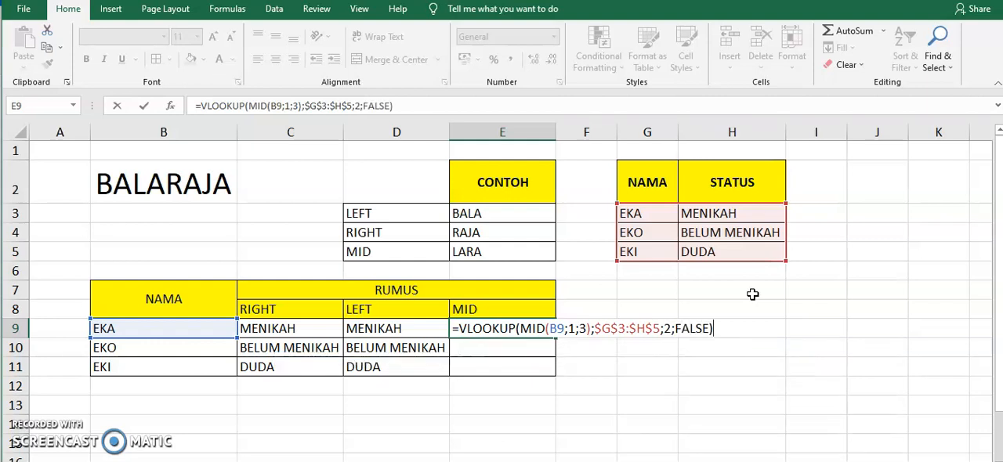
pyautogui.press('Return')
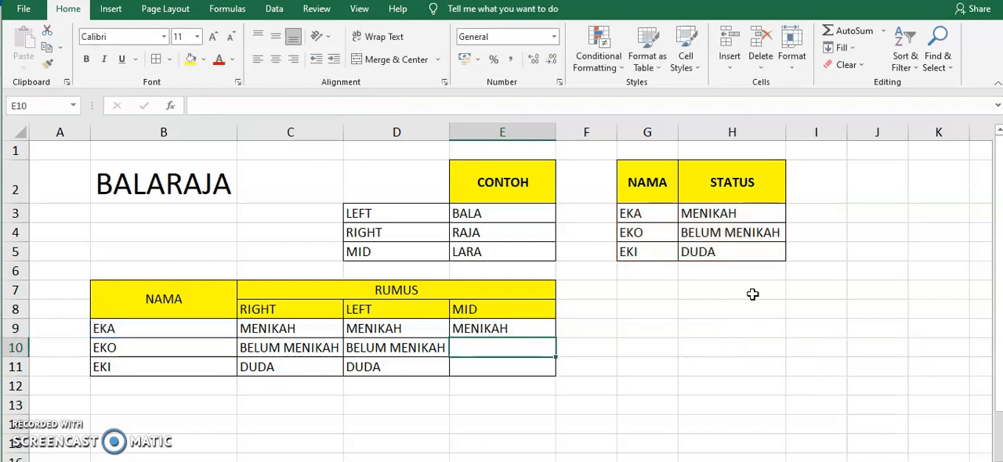
# Step: Copy the VLOOKUP formula from E9 into E10:E11 to complete the MID column
pyautogui.click(521, 327)
pyautogui.hotkey('ctrl', 'c')
pyautogui.moveTo(520, 345); pyautogui.dragTo(513, 363)
pyautogui.hotkey('ctrl', 'v')
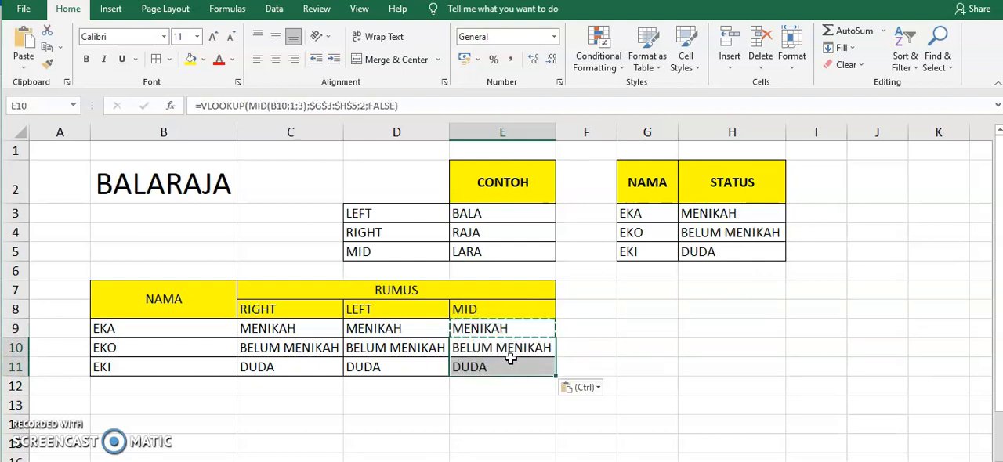
pyautogui.press('Escape')
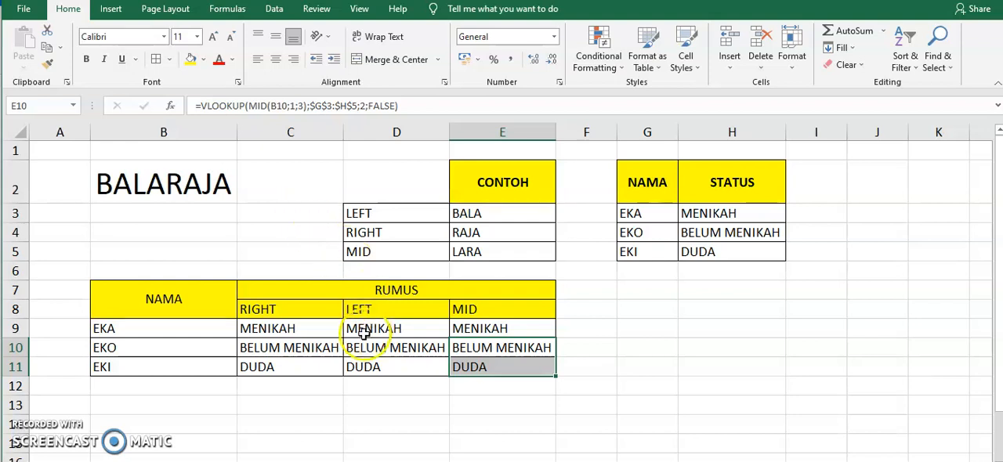
pyautogui.click(688, 345)
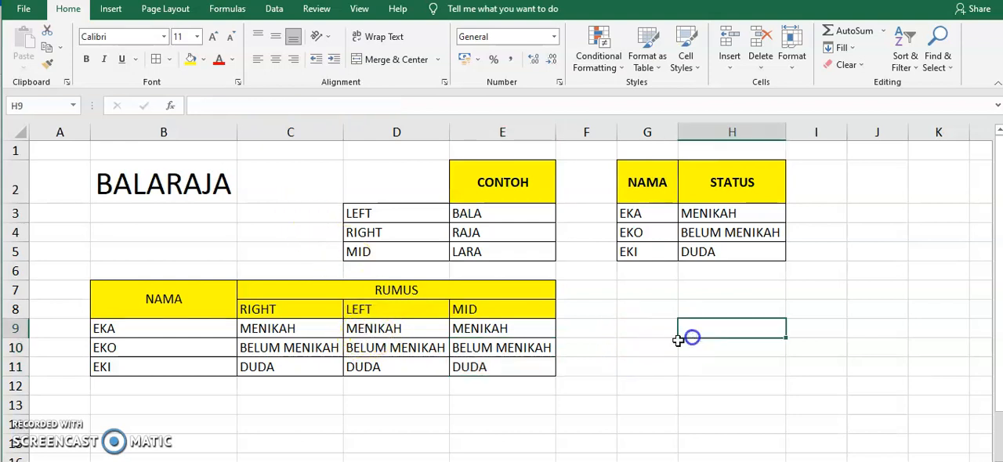
pyautogui.click(591, 350)
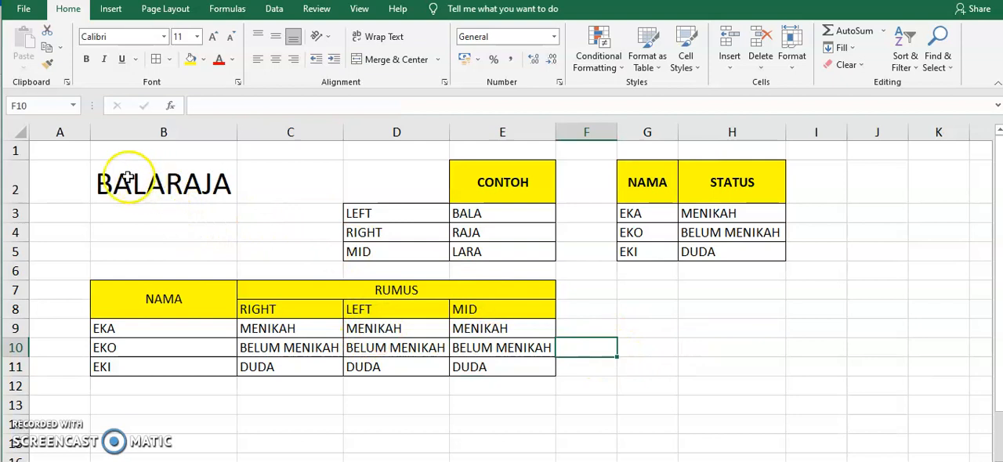
pyautogui.moveTo(100, 153)
pyautogui.mouseDown()
pyautogui.moveTo(572, 337)
pyautogui.moveTo(719, 373)
pyautogui.mouseUp()
pyautogui.click(640, 442)
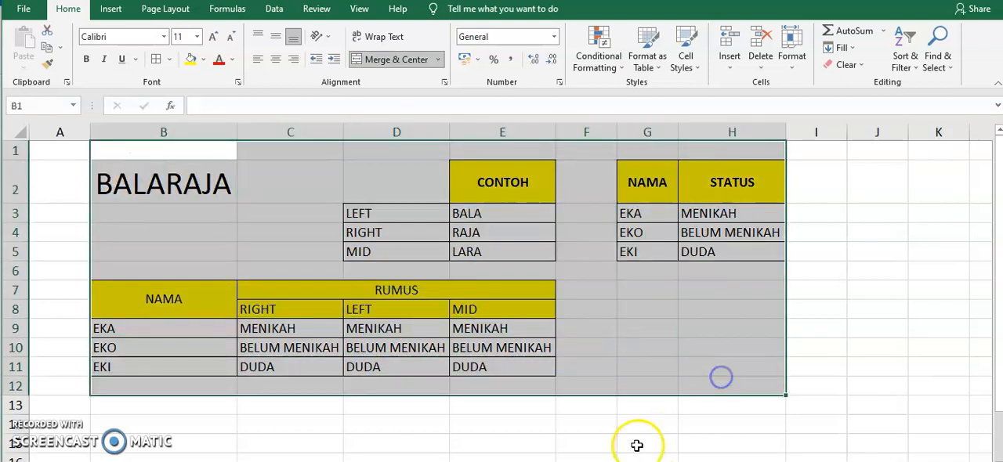
pyautogui.scroll(2, 634, 418)
pyautogui.scroll(-3, 634, 418)
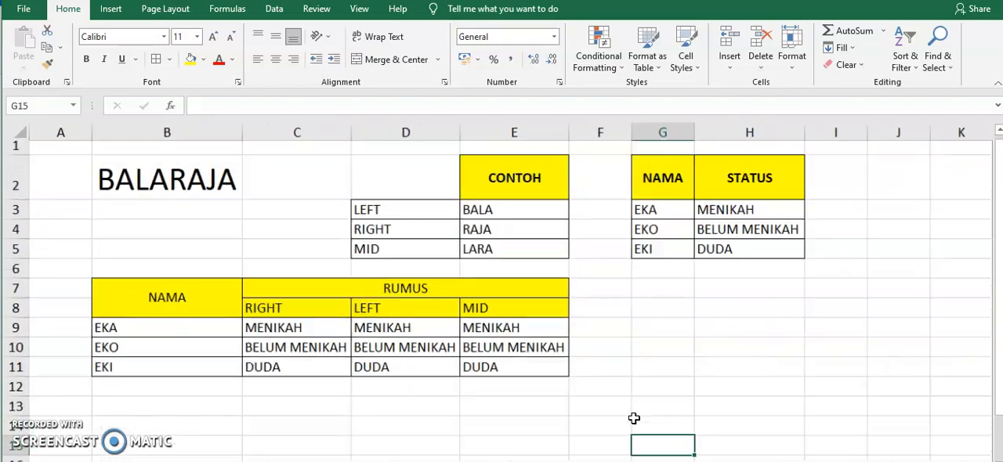
pyautogui.scroll(1, 634, 419)
pyautogui.scroll(1, 634, 418)
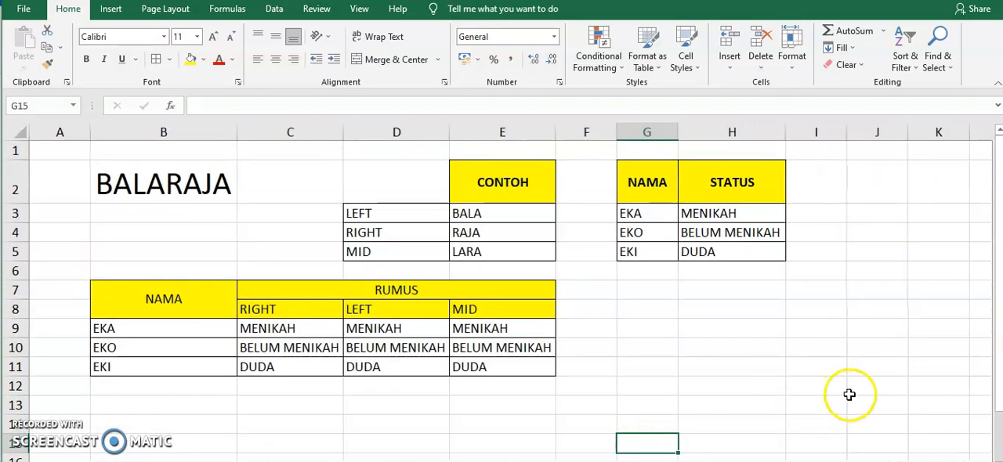
pyautogui.moveTo(998, 358)
pyautogui.mouseDown()
pyautogui.moveTo(996, 377)
pyautogui.moveTo(991, 345)
pyautogui.mouseUp()
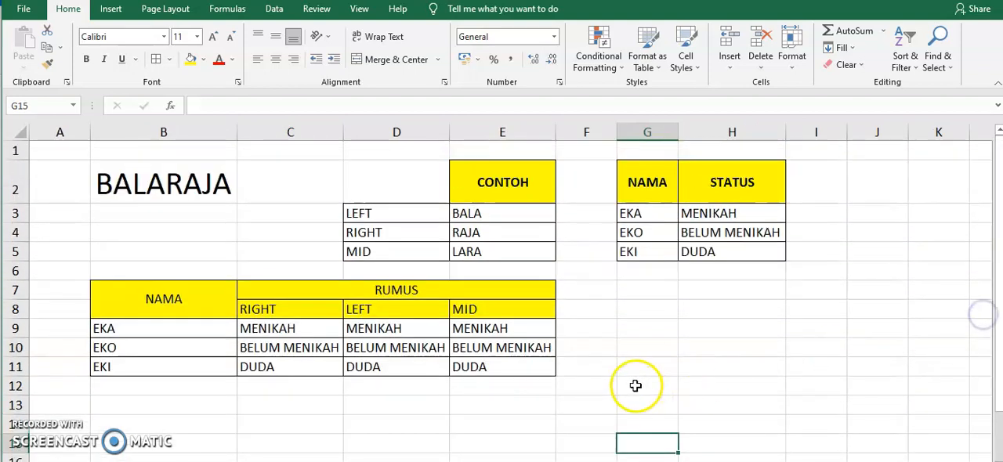